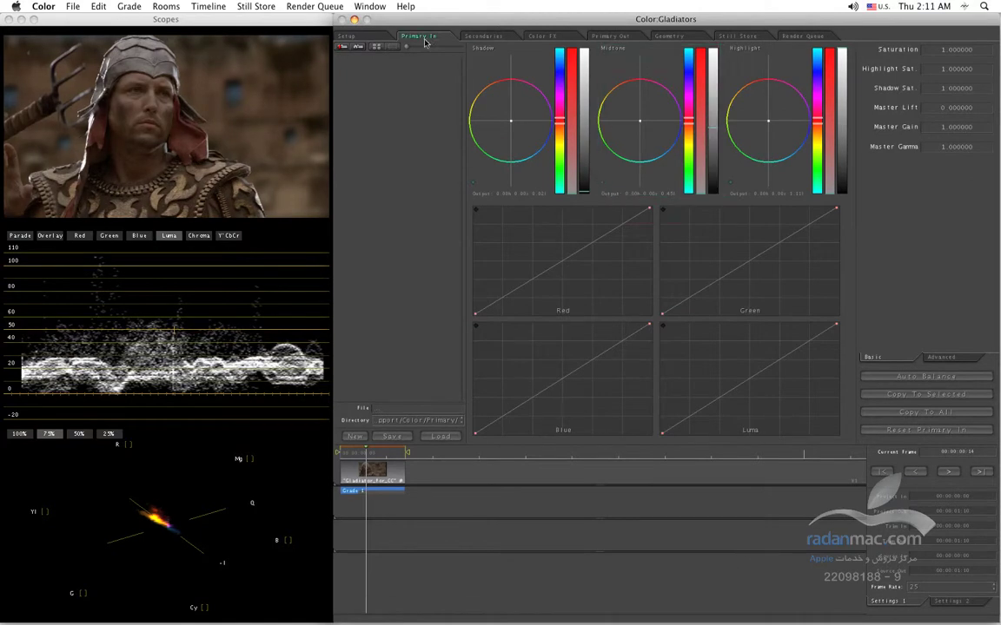
- Enable secondary 1 with a circular vignette and fit it around the soldier's face, size about 0.247 and aspect about 1.29
left_click(481, 36)
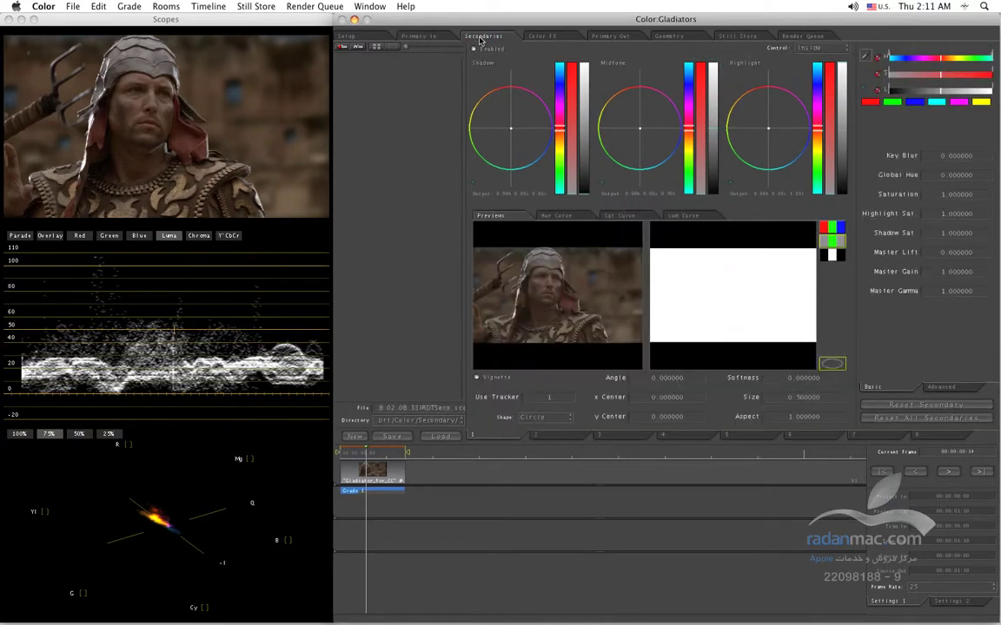
left_click(474, 49)
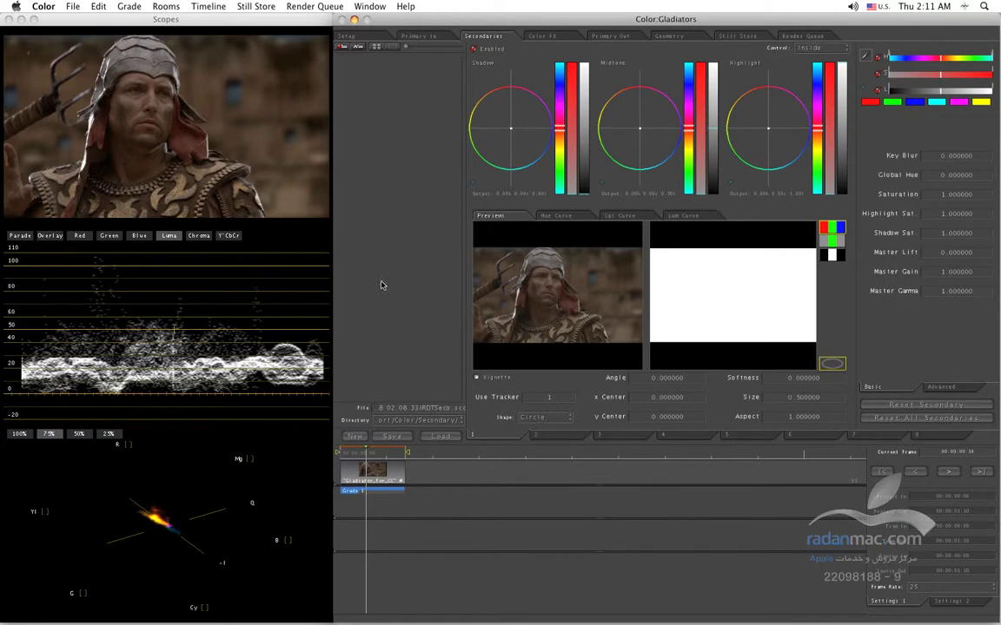
left_click(477, 378)
mouse_move(554, 328)
left_mouse_down()
mouse_move(536, 307)
mouse_move(586, 323)
mouse_move(553, 301)
mouse_move(576, 324)
mouse_move(562, 316)
left_mouse_up()
- Try rotating the face vignette by 20 degrees
left_click(647, 380)
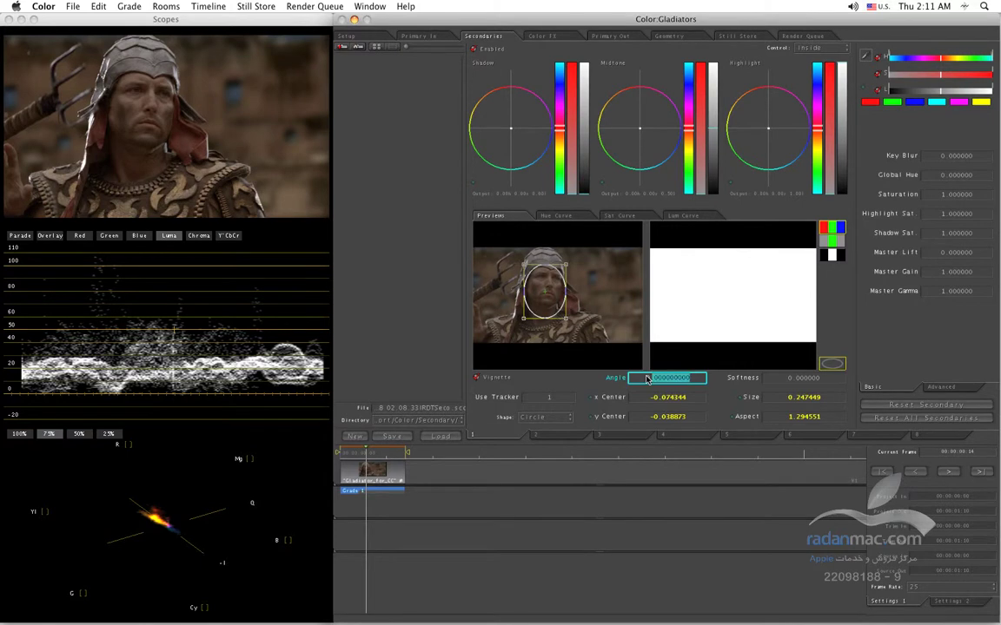
type("20")
key("Return")
triple_click(647, 380)
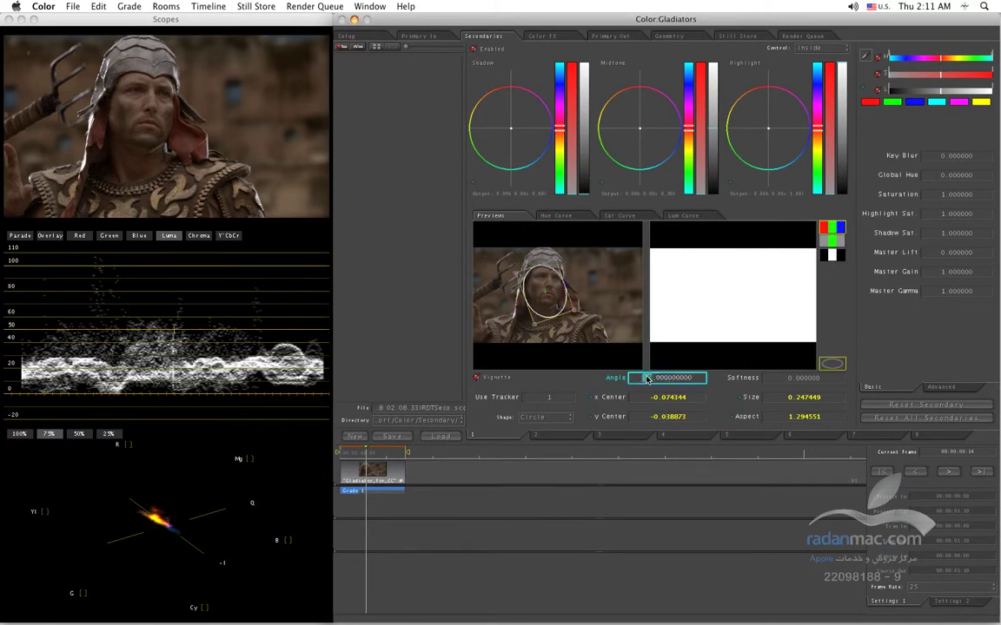
type("20")
key("Return")
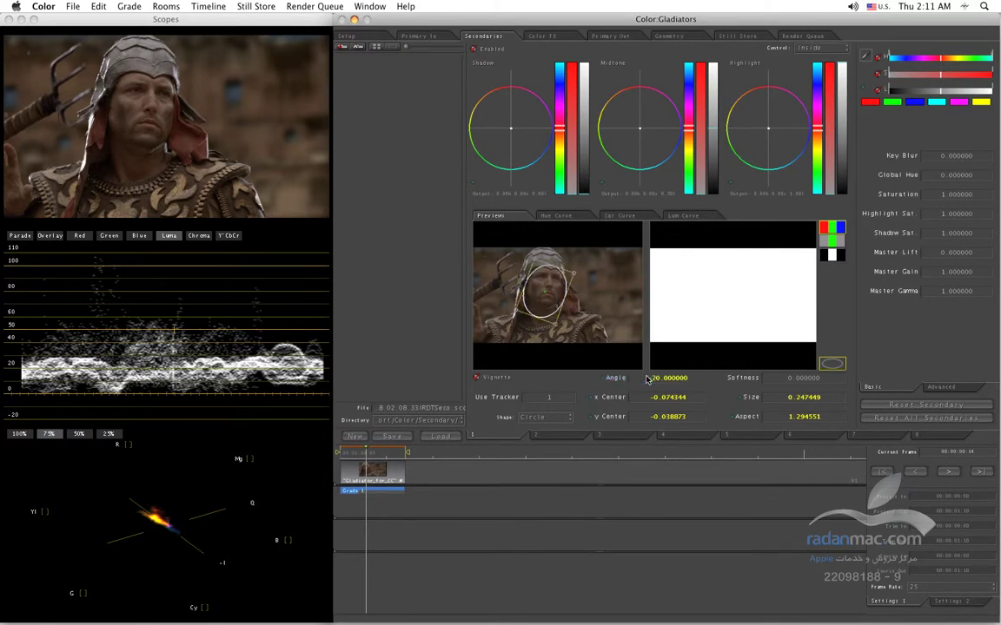
- Tilt the vignette to an angle of about -6.73 and refit it to the face, size about 0.235 and aspect about 1.44
double_click(647, 379)
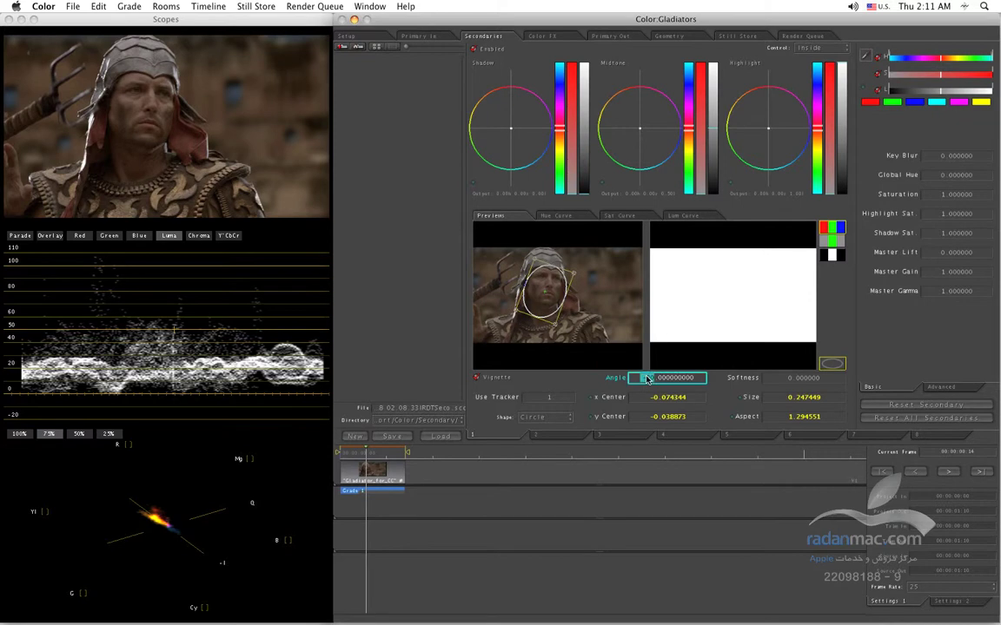
type("0")
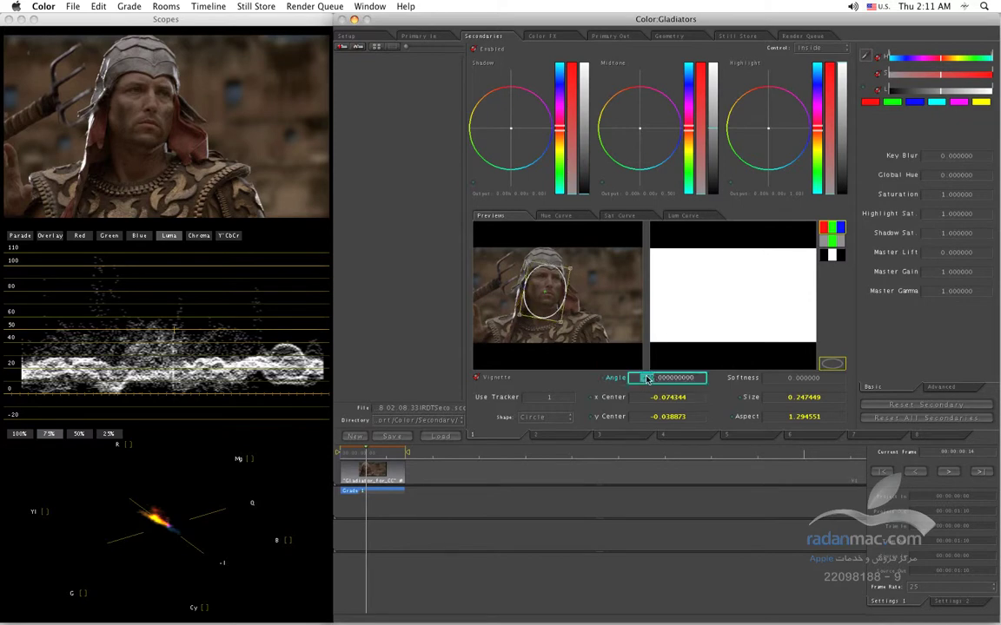
type("7")
key("Return")
double_click(647, 380)
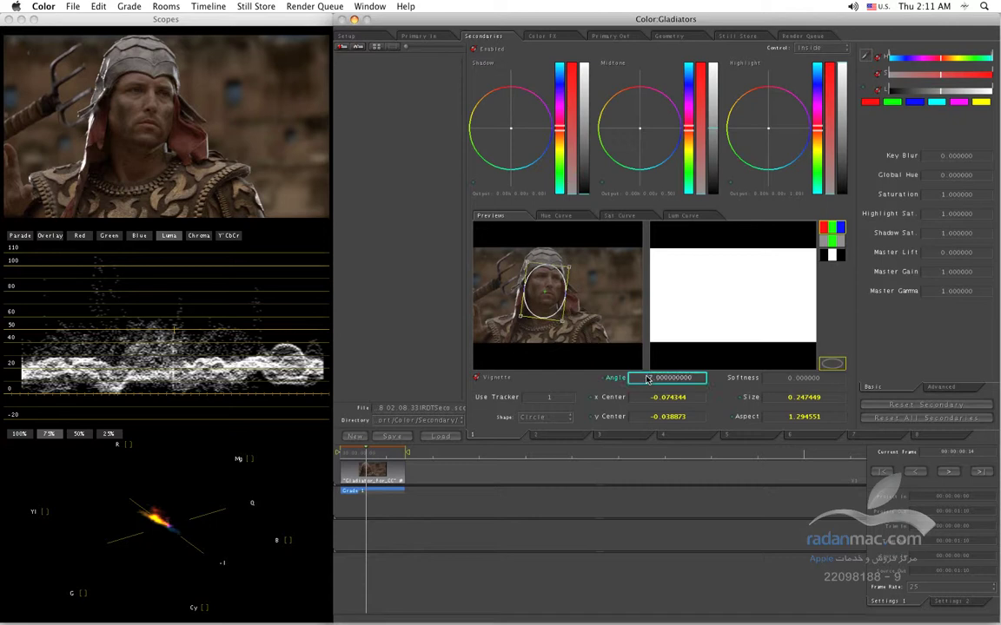
type("5")
key("Return")
left_click(646, 379)
type("5")
key("Return")
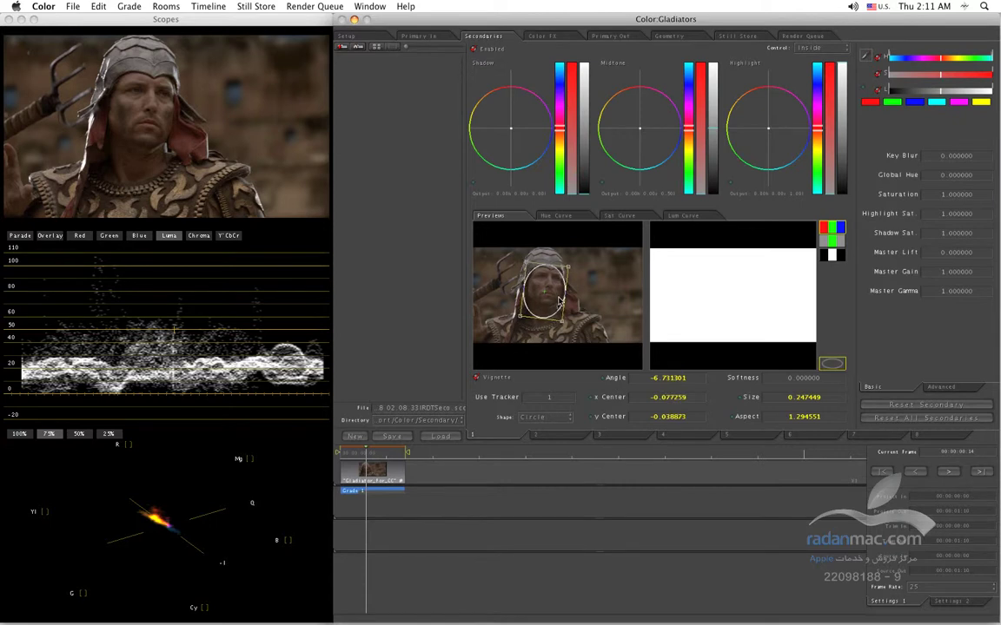
left_click_drag(569, 272, 569, 269)
left_click_drag(523, 315, 560, 322)
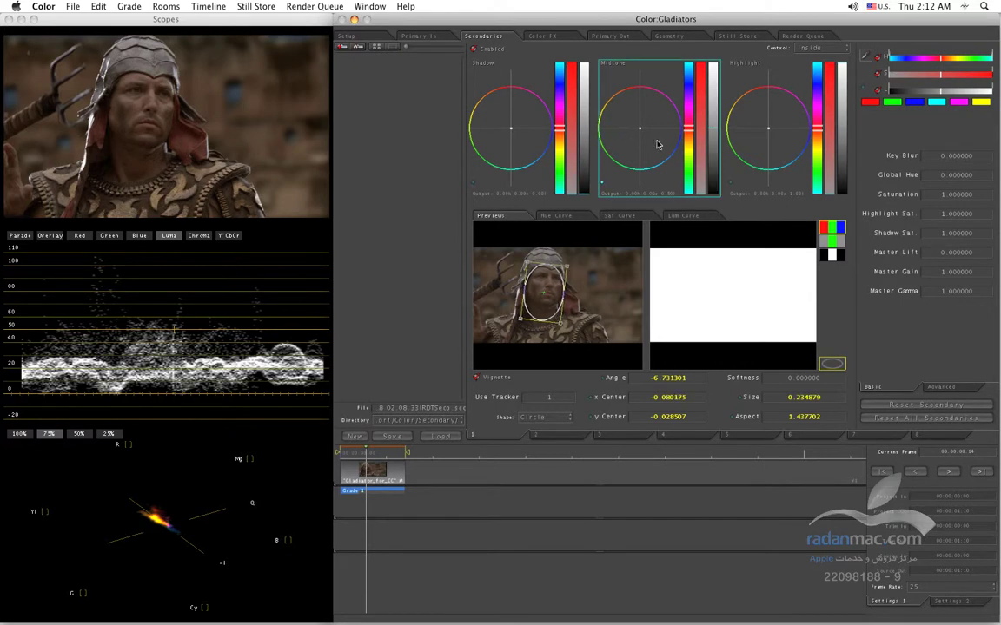
- Darken the midtones inside the vignette to about 0.42 and set the vignette's softness to 0.3
left_click_drag(716, 111, 716, 119)
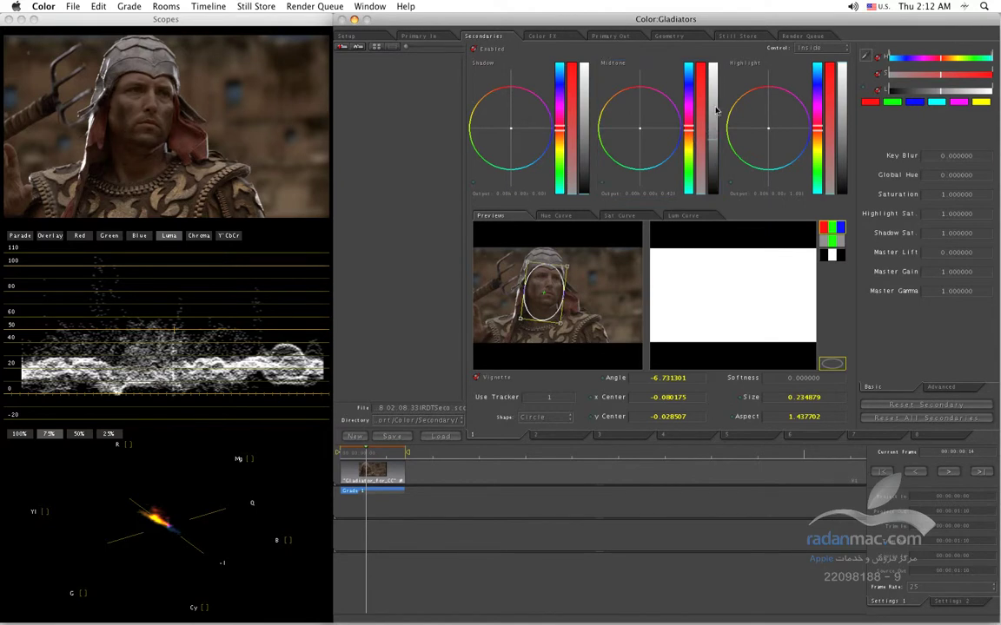
left_click_drag(840, 112, 841, 107)
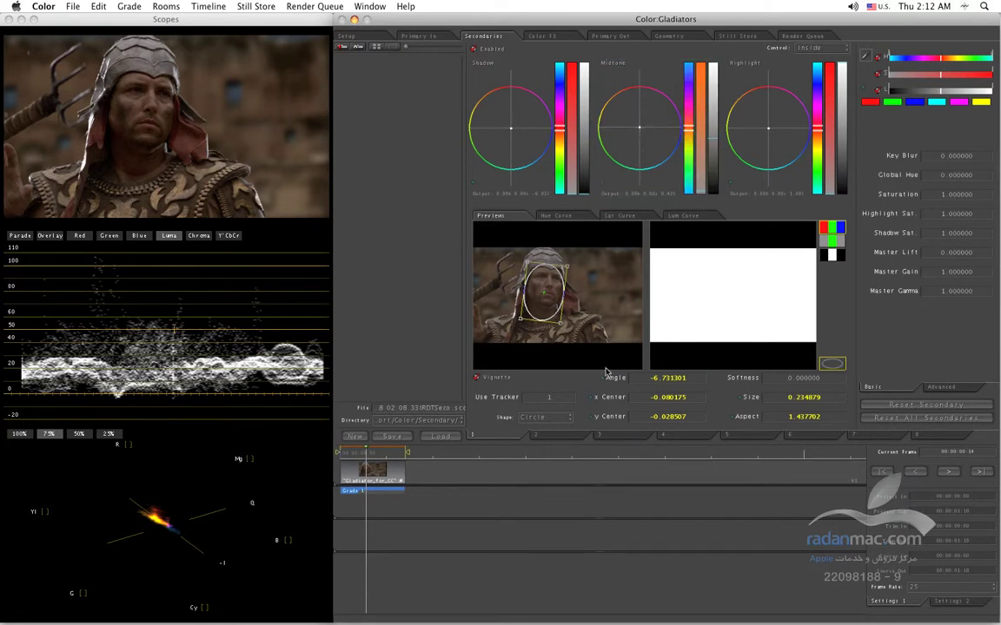
left_click(764, 378)
type("0.3")
key("Return")
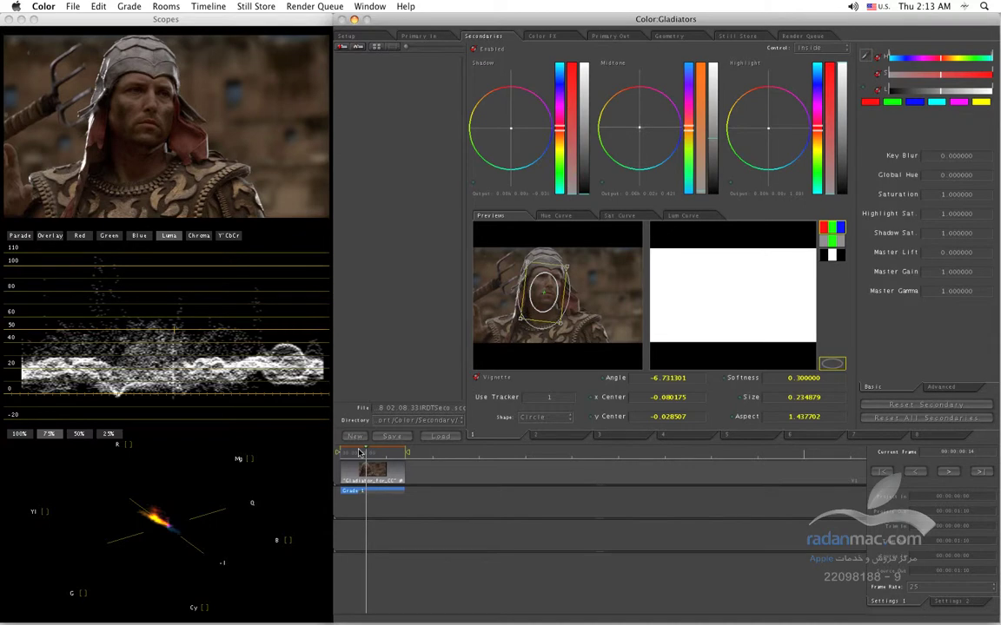
- Play back the clip to check the vignette against the moving face, and set its Use Tracker value to 0
key("space")
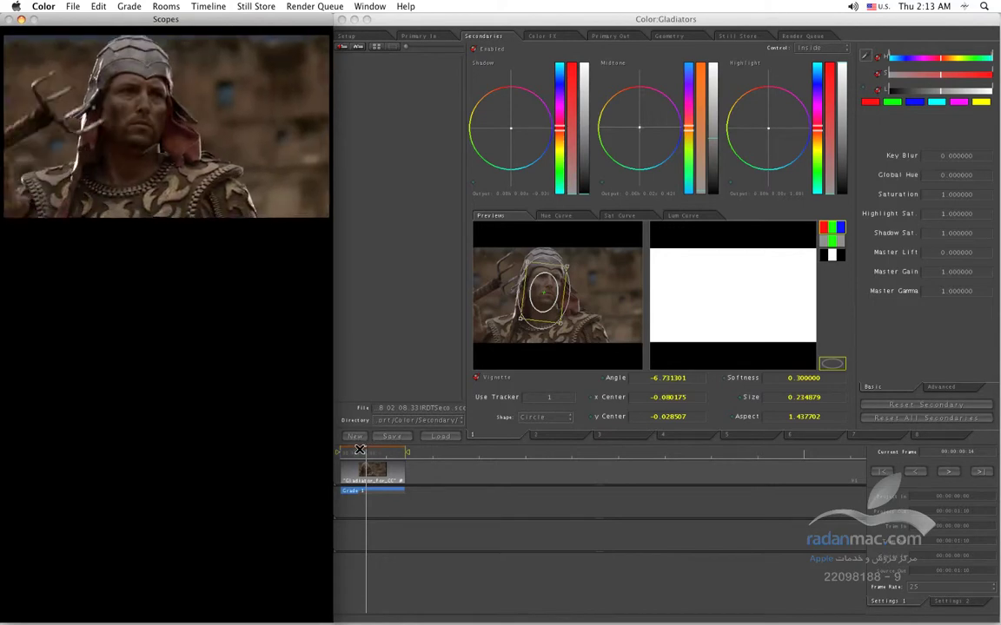
key("space")
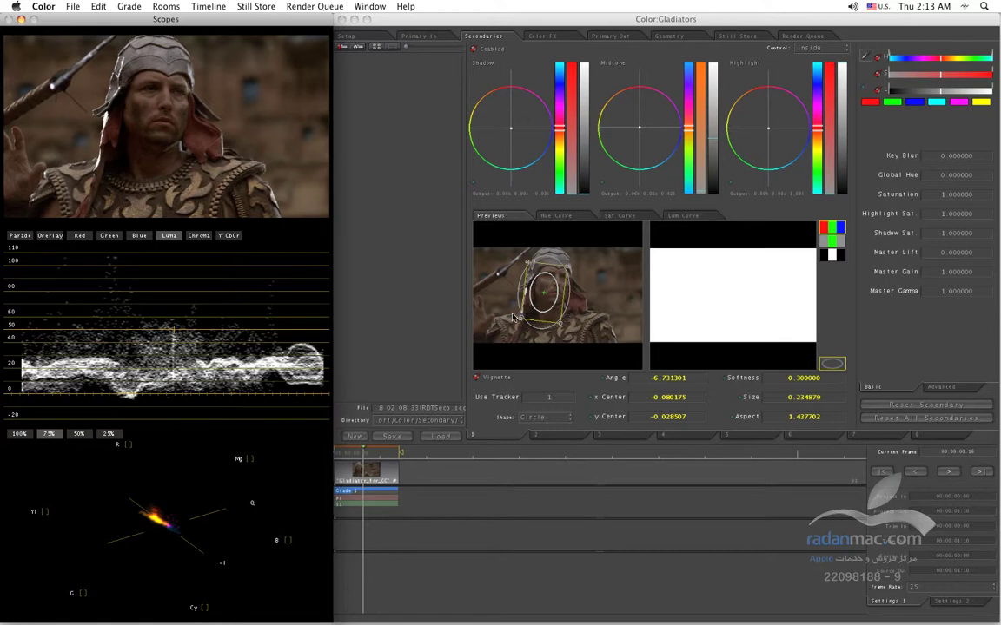
left_click(546, 398)
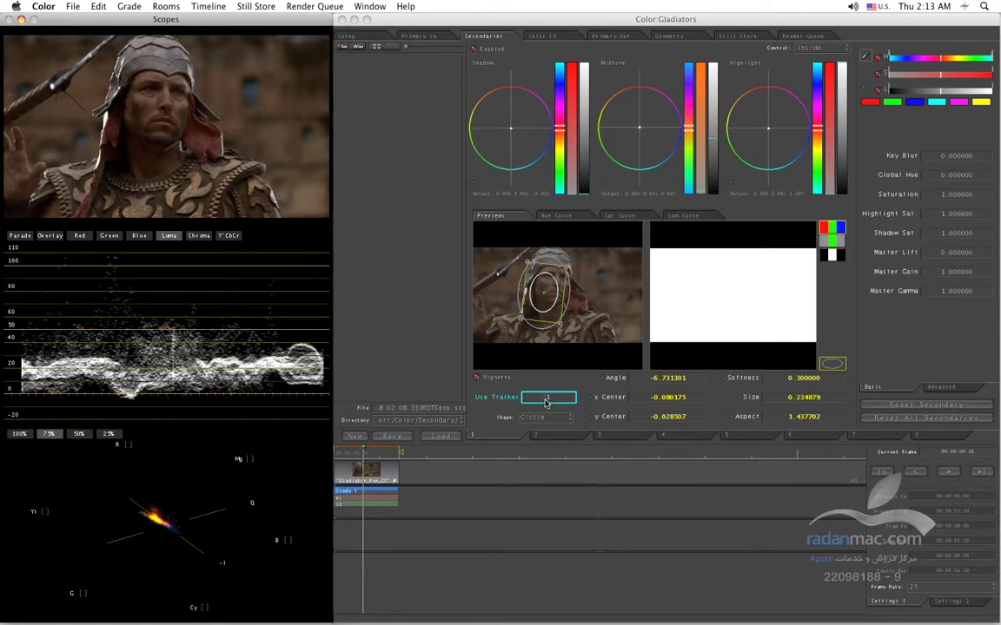
key("Return")
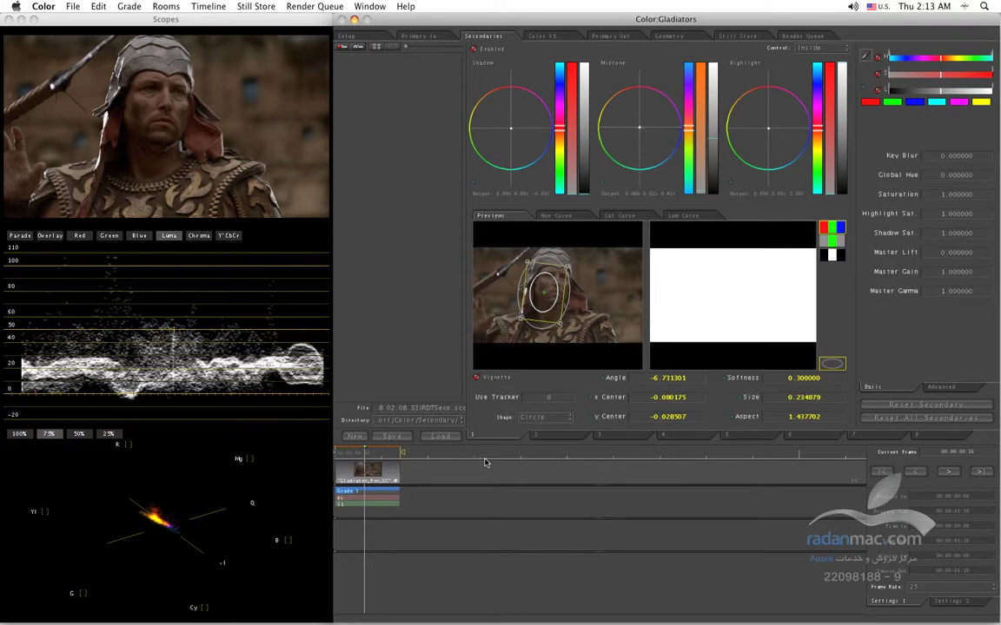
- Go back to the clip's first frame and move the vignette onto the face, x center about -0.24 and y center about 0.018
left_click_drag(478, 451, 540, 454)
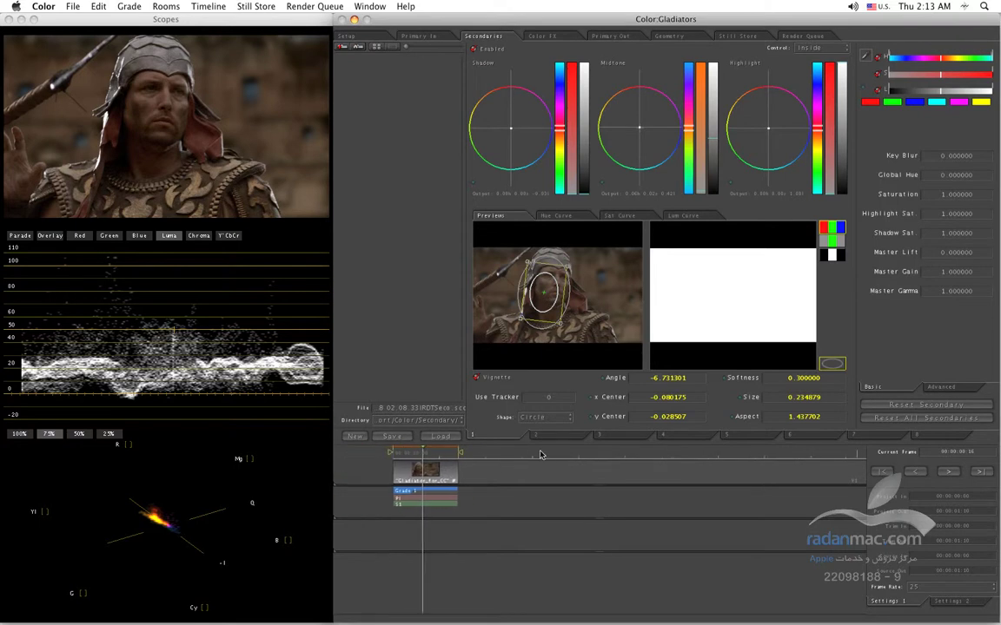
left_click(398, 454)
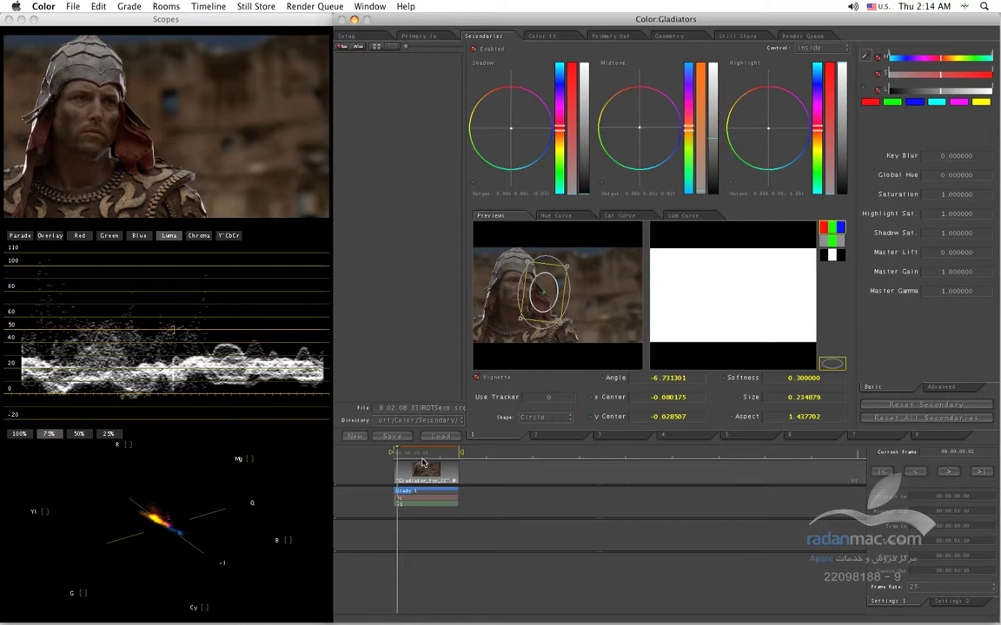
key("space")
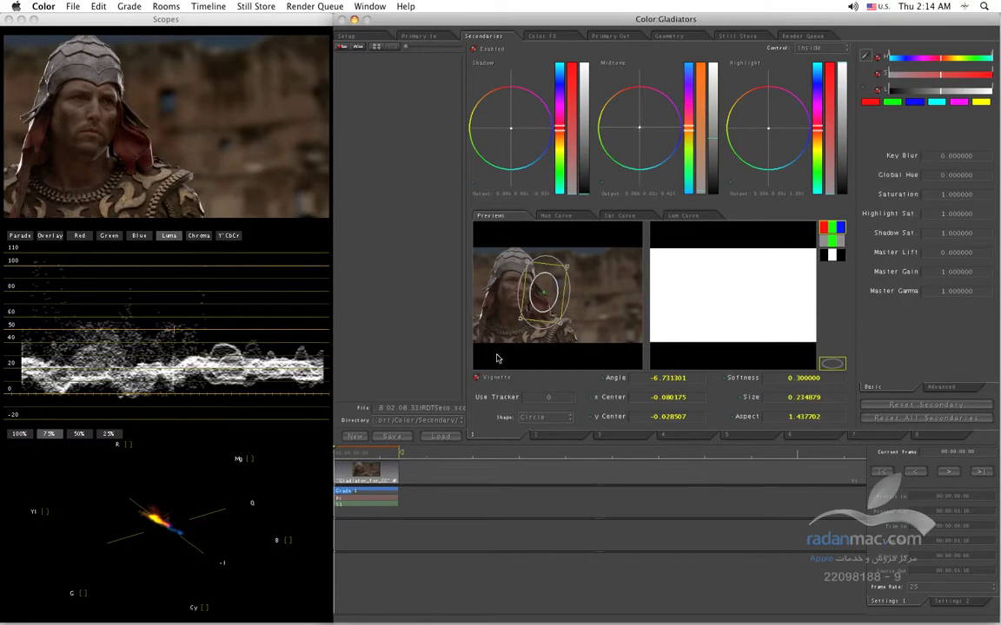
left_click_drag(551, 310, 522, 306)
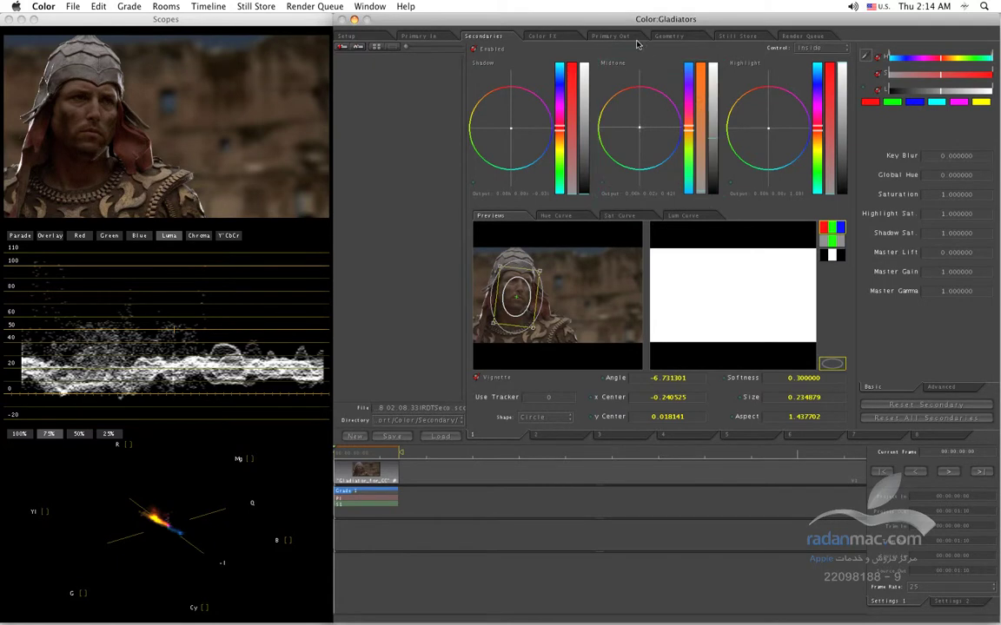
- Create a new motion tracker for the clip in the Geometry room
left_click(676, 39)
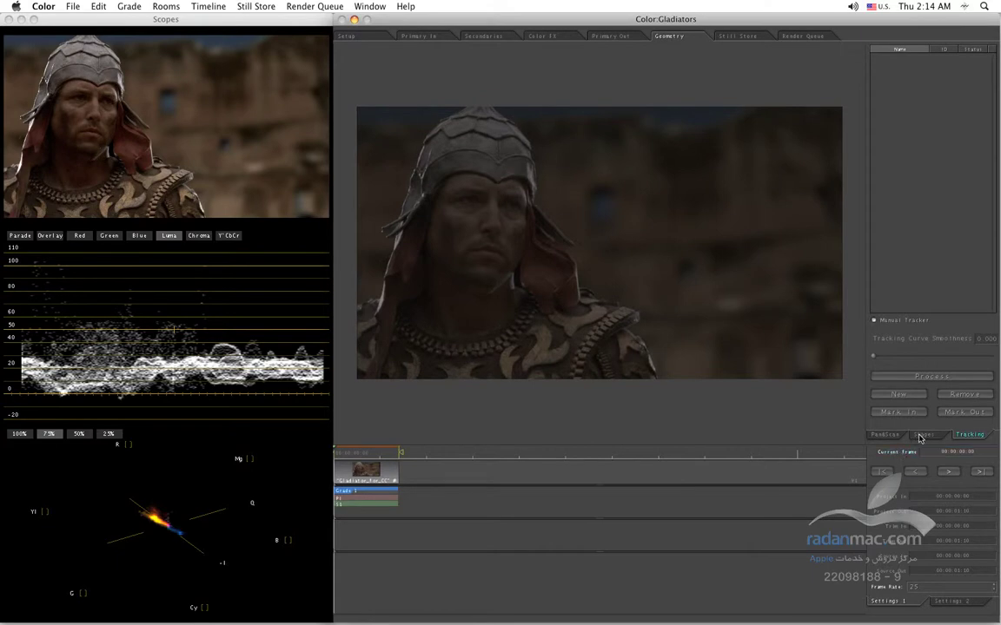
left_click(924, 435)
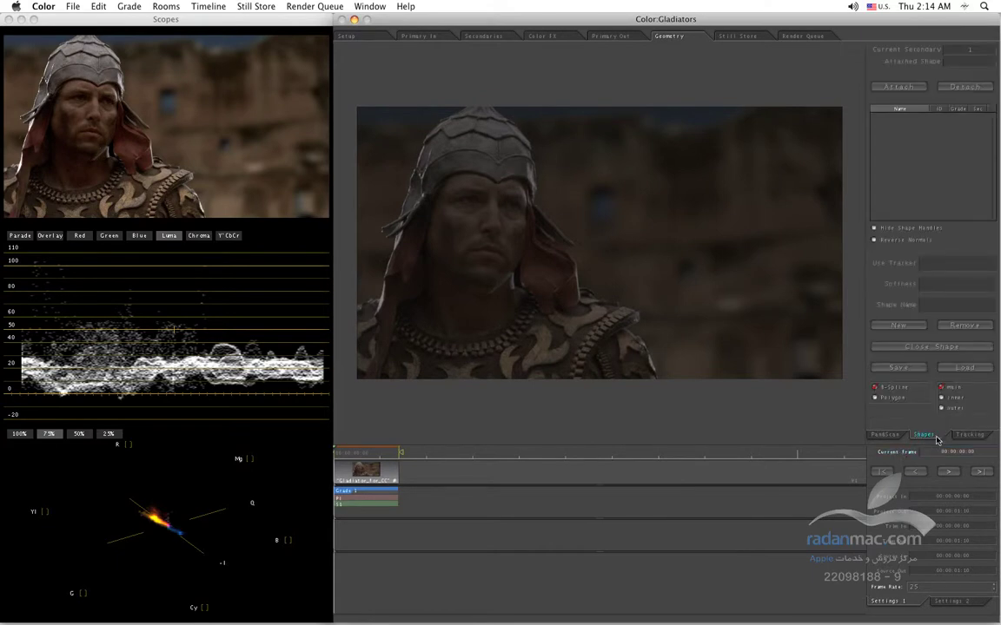
left_click(968, 439)
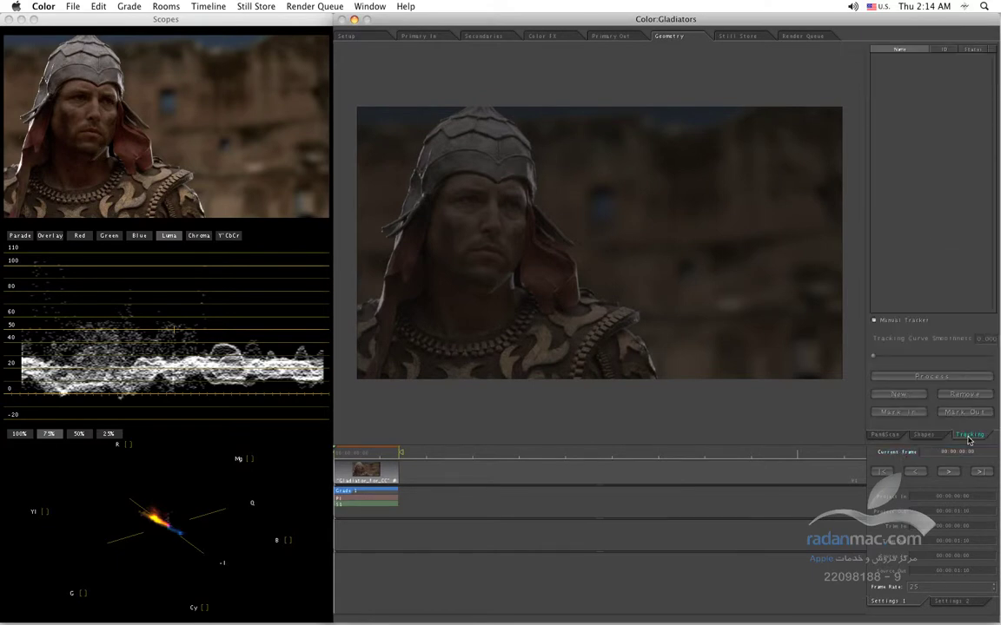
left_click(915, 397)
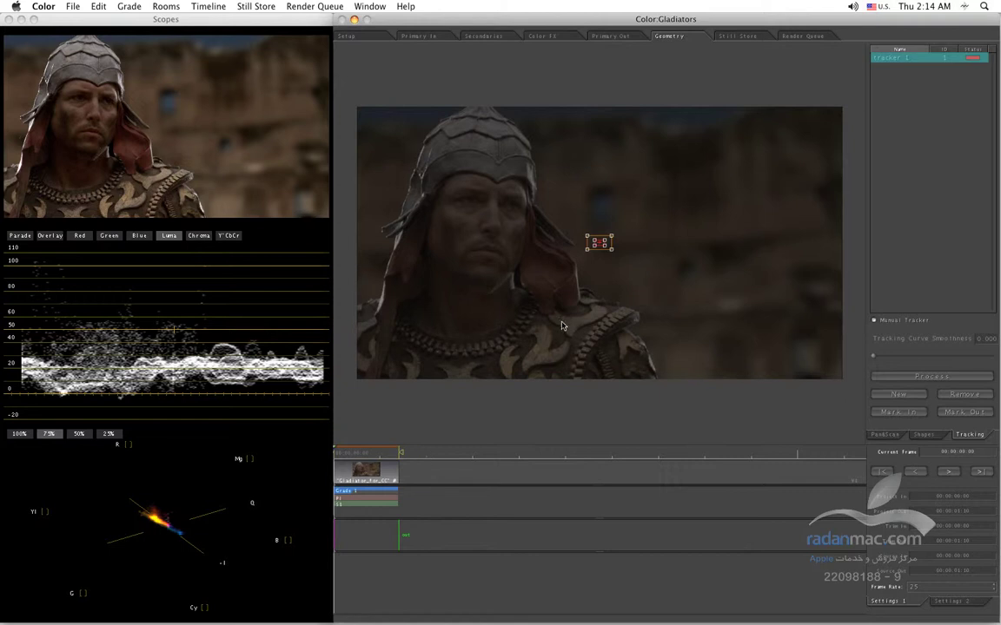
- Position the tracker's crosshair over the soldier's right nostril on the first frame
left_click_drag(462, 466, 606, 456)
right_click(477, 463)
left_click(494, 458)
mouse_move(516, 453)
left_mouse_down()
mouse_move(482, 456)
mouse_move(511, 455)
left_mouse_up()
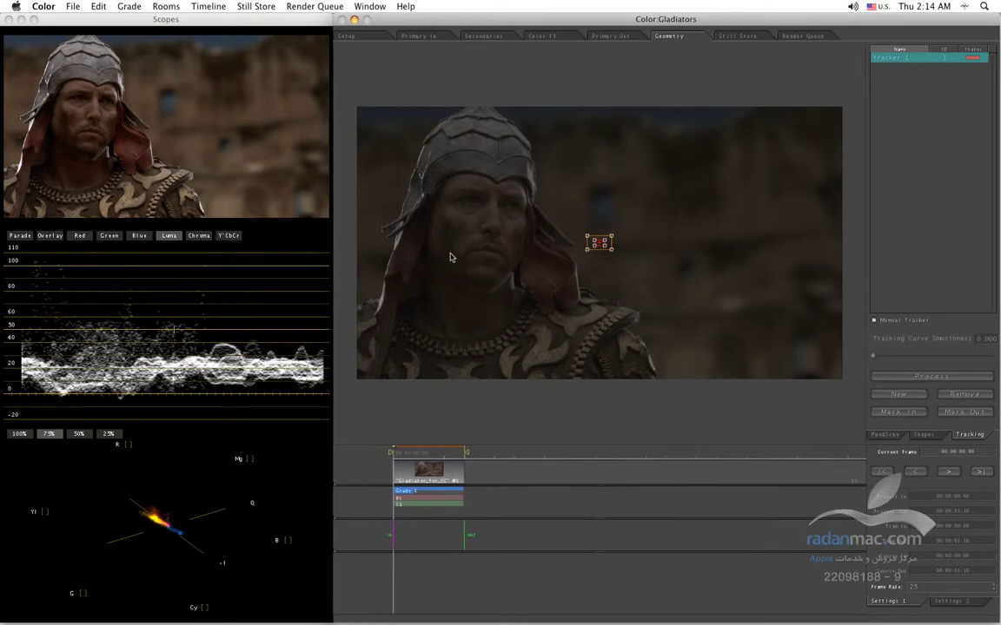
left_click_drag(449, 257, 629, 292)
left_click_drag(467, 292, 741, 348)
left_click_drag(509, 305, 574, 320)
left_click_drag(745, 295, 722, 257)
- Enlarge the tracker's outer search box around the nose and tighten the inner reference box around the nostril
scroll(720, 257, "down", 3)
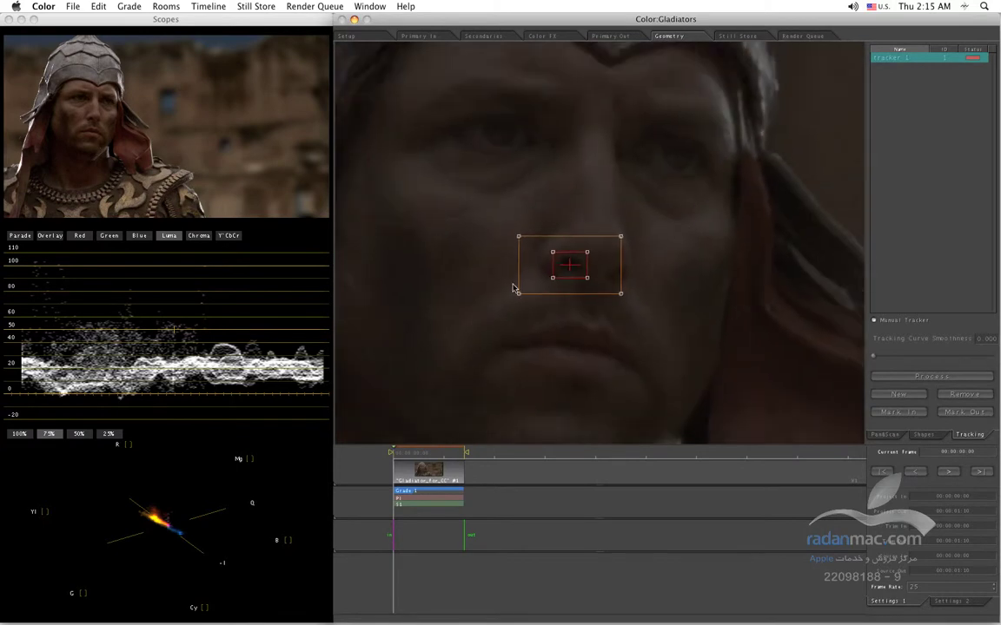
left_click_drag(518, 239, 494, 199)
scroll(659, 314, "up", 3)
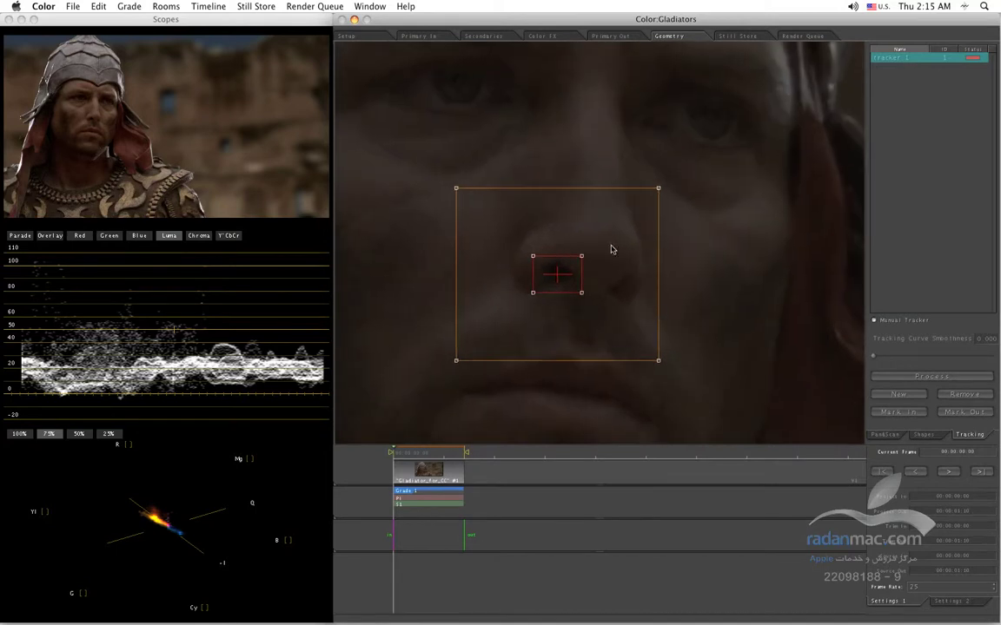
scroll(730, 320, "up", 3)
scroll(586, 318, "up", 1)
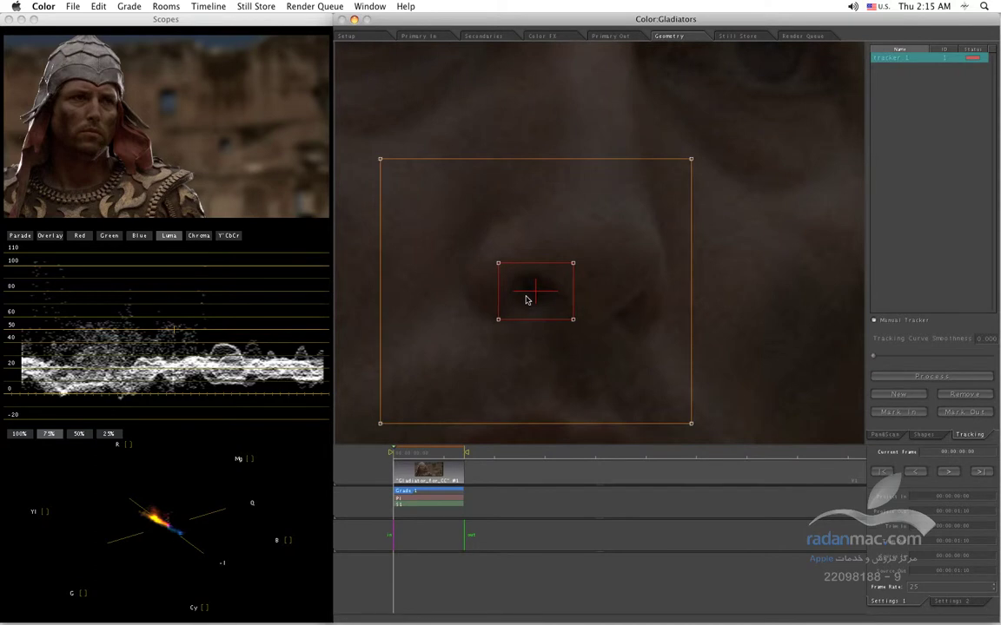
left_click_drag(498, 323, 501, 323)
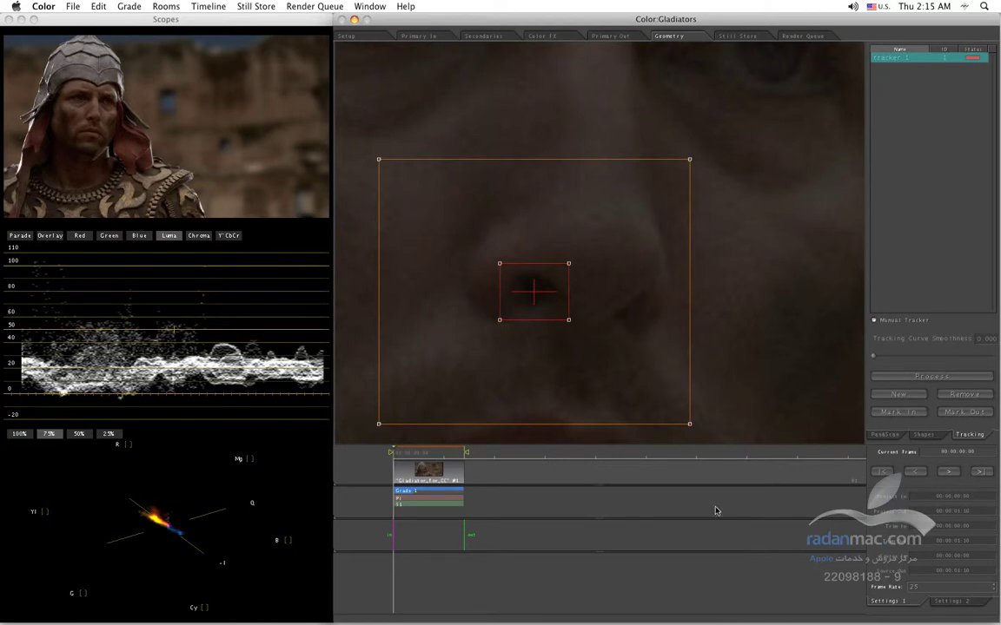
- Resize the tracker's outer search box to span from the nose bridge down to the upper lip
left_click_drag(733, 414, 605, 311)
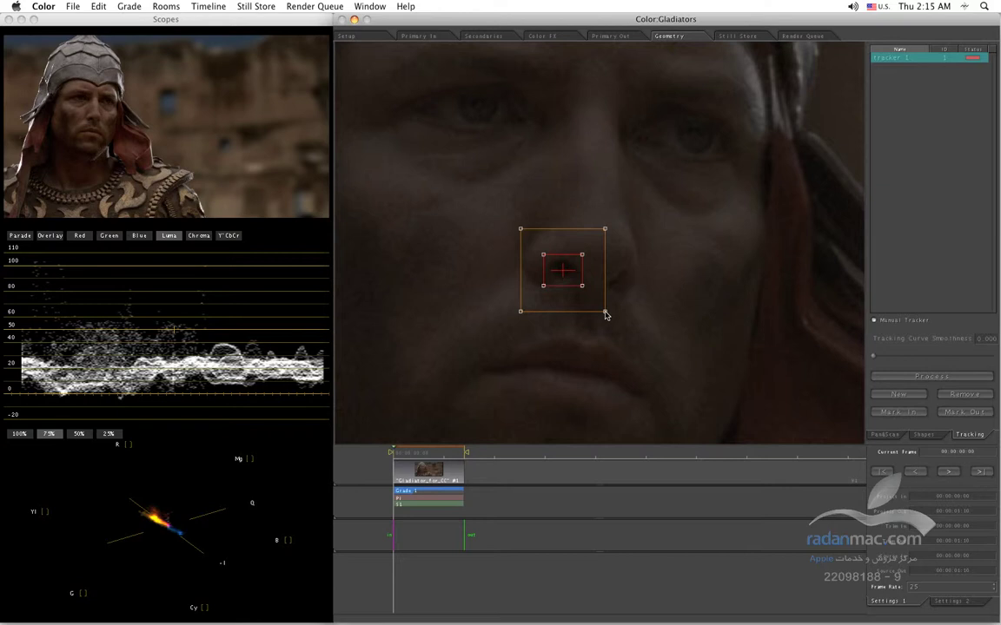
left_click_drag(606, 315, 676, 379)
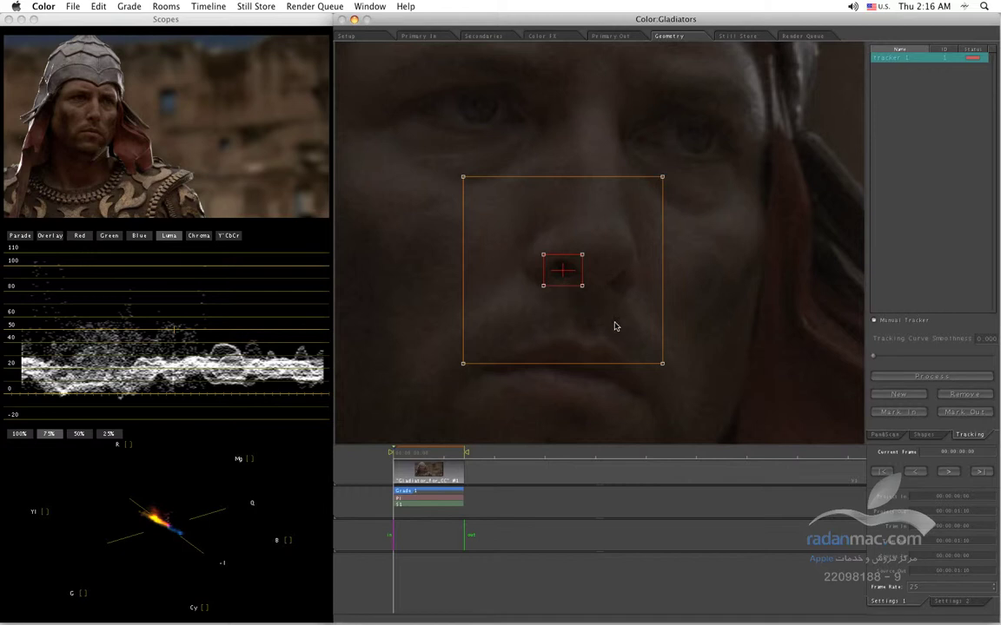
scroll(558, 302, "down", 5)
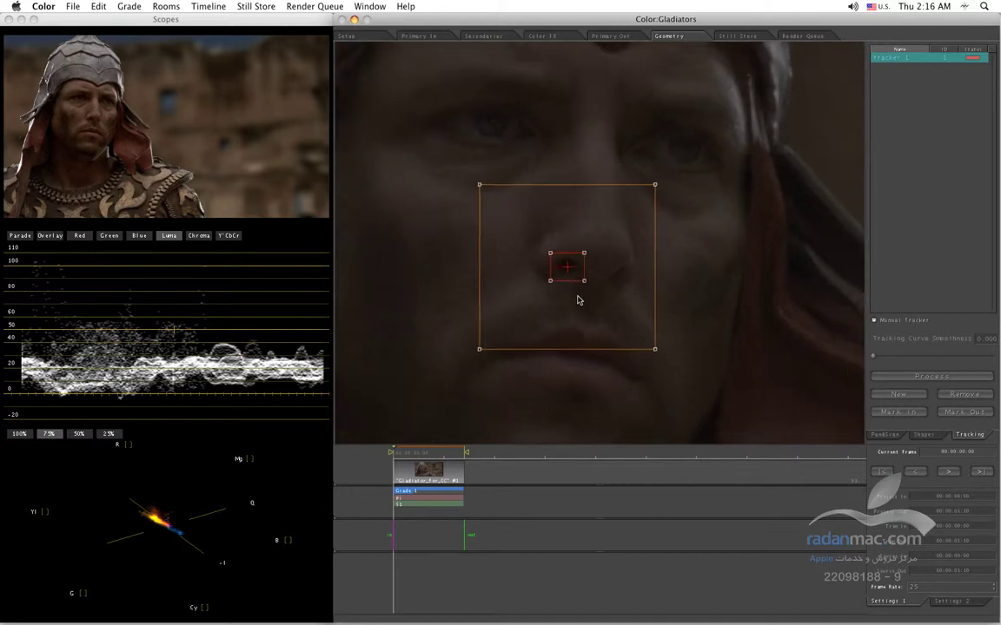
scroll(556, 280, "down", 4)
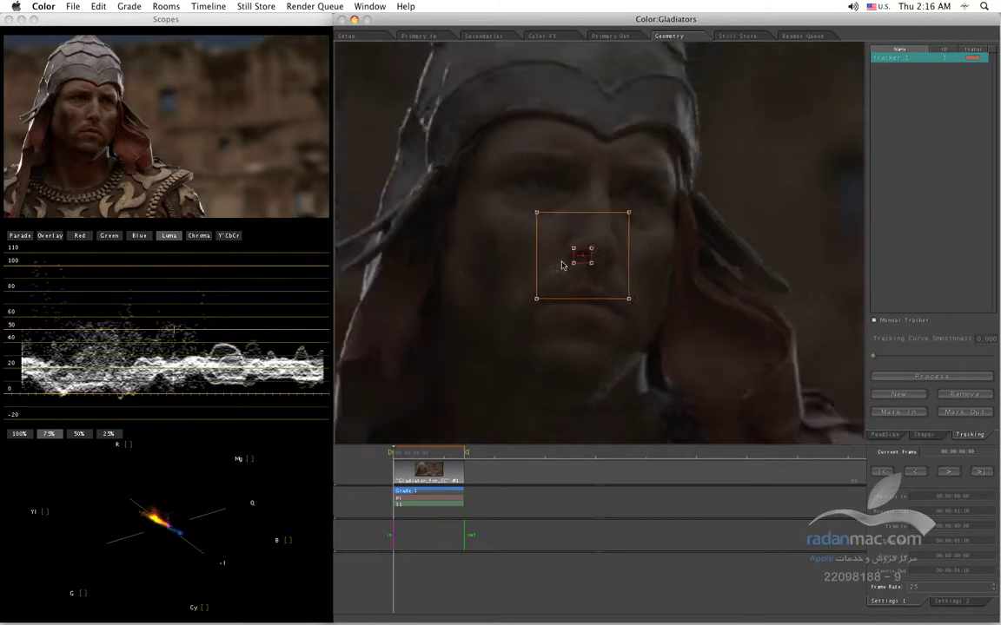
scroll(540, 242, "up", 3)
scroll(547, 261, "down", 1)
left_click_drag(596, 287, 562, 286)
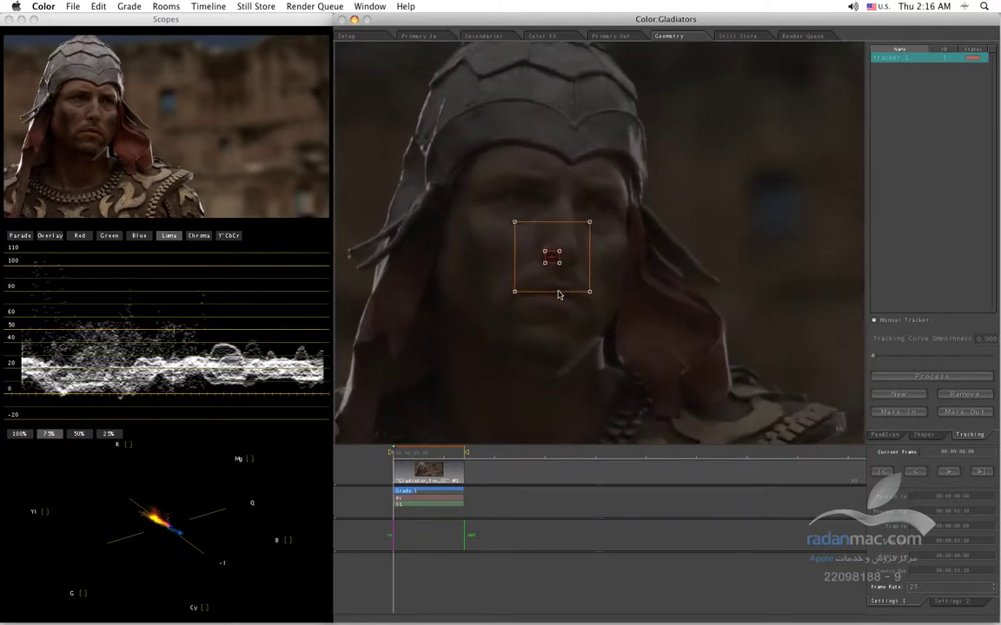
- Center the tracker's crosshair precisely on the dark right nostril and trim the inner reference box closely around it
scroll(556, 314, "up", 1)
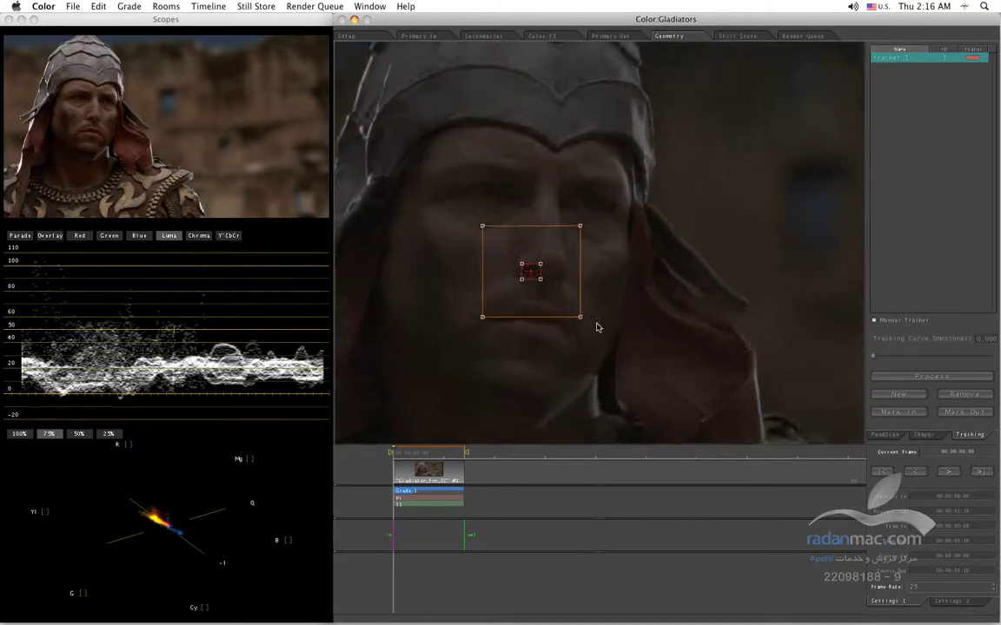
scroll(574, 322, "down", 5)
scroll(635, 274, "up", 6)
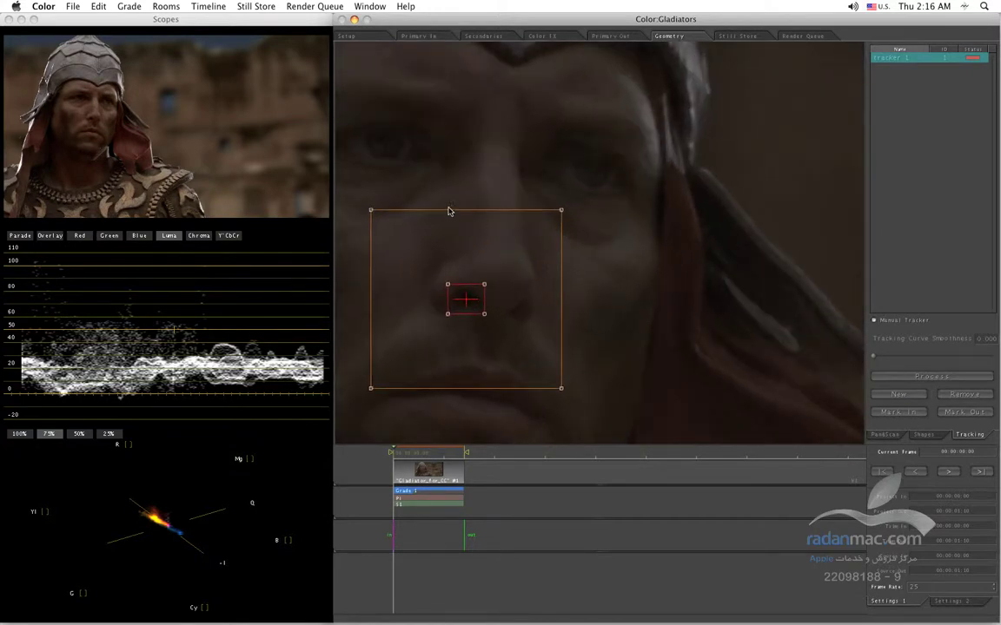
left_click_drag(493, 323, 607, 294)
left_click_drag(494, 274, 539, 246)
scroll(538, 245, "up", 5)
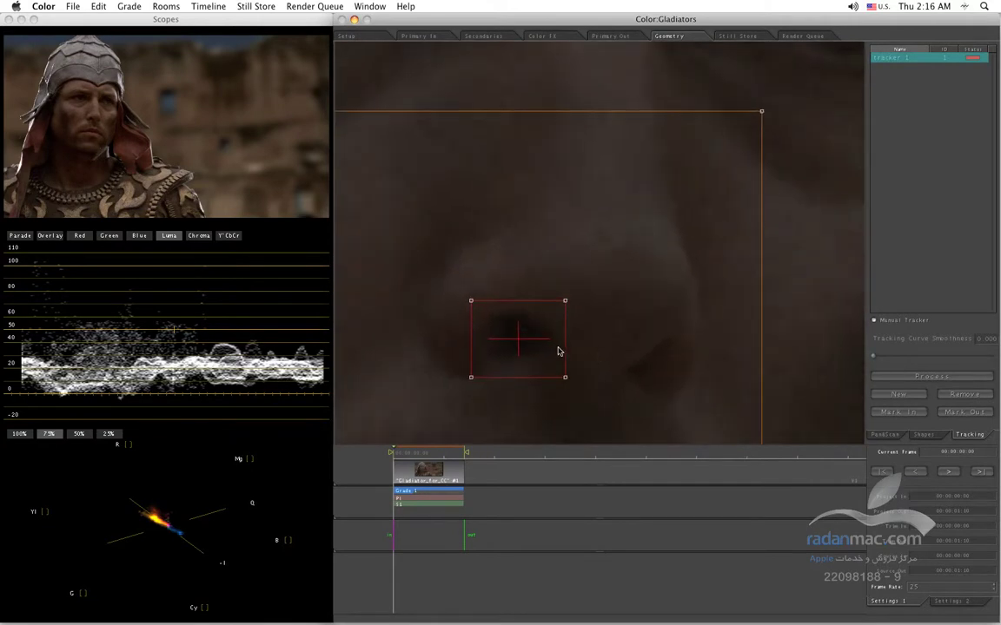
left_click_drag(553, 331, 550, 333)
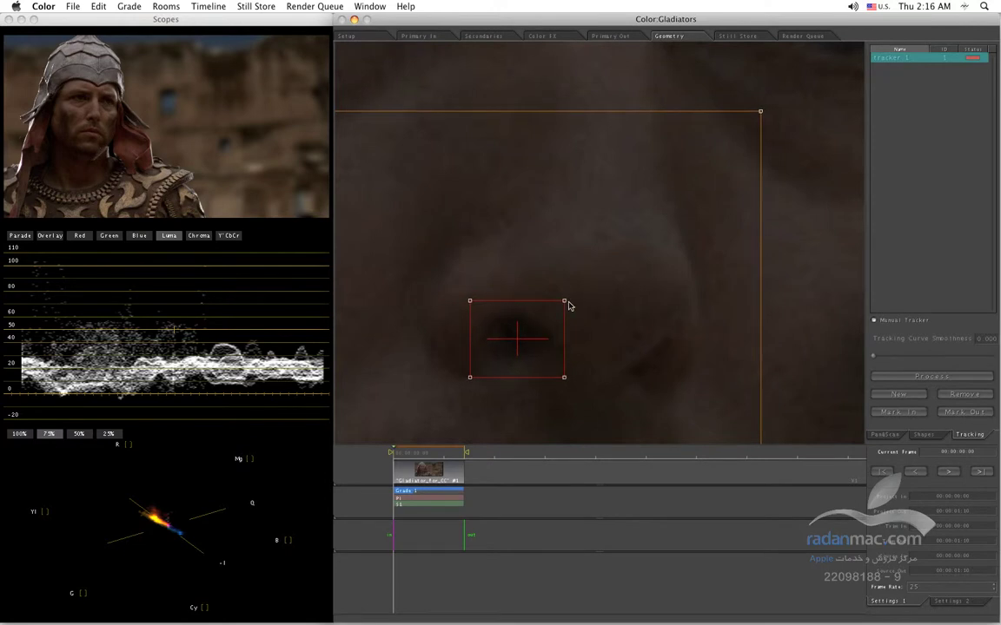
left_click_drag(564, 378, 564, 372)
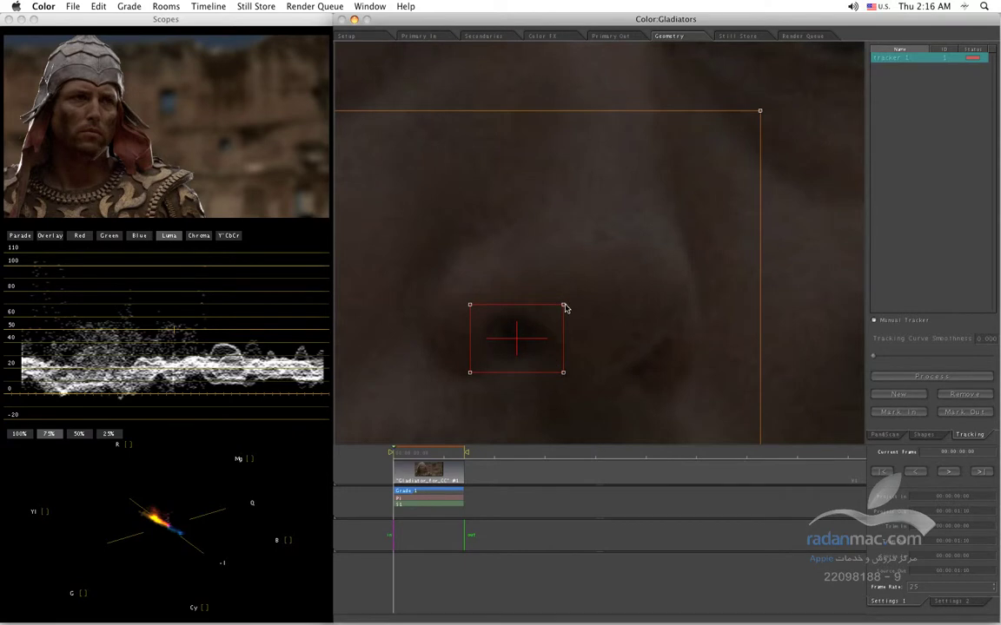
left_click_drag(564, 305, 565, 302)
- Process the tracker to calculate the nostril's motion across the clip
left_click_drag(624, 335, 543, 179)
left_click_drag(627, 321, 532, 225)
left_click_drag(596, 289, 507, 277)
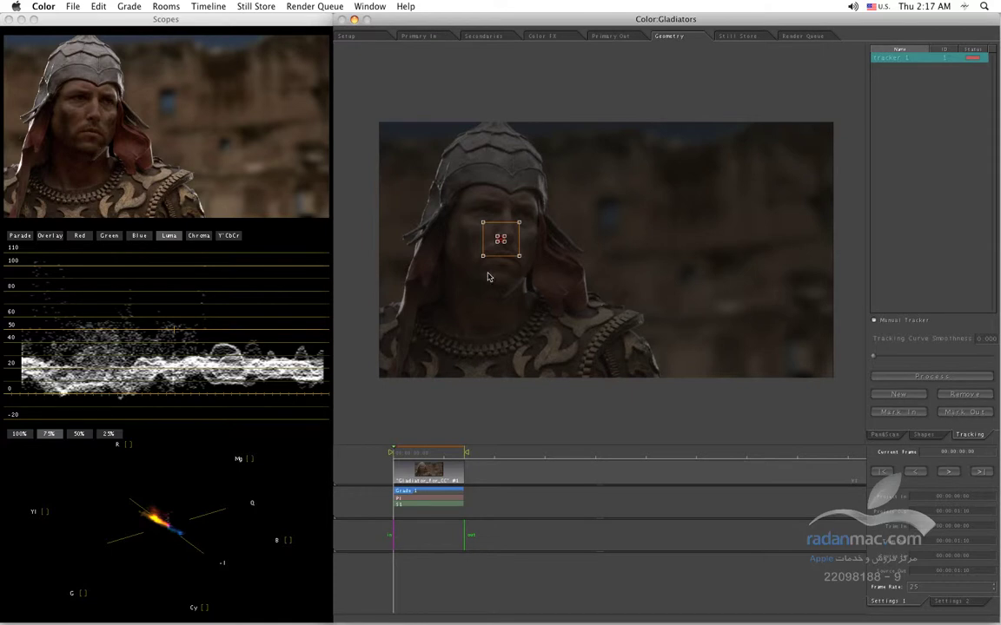
left_click(926, 378)
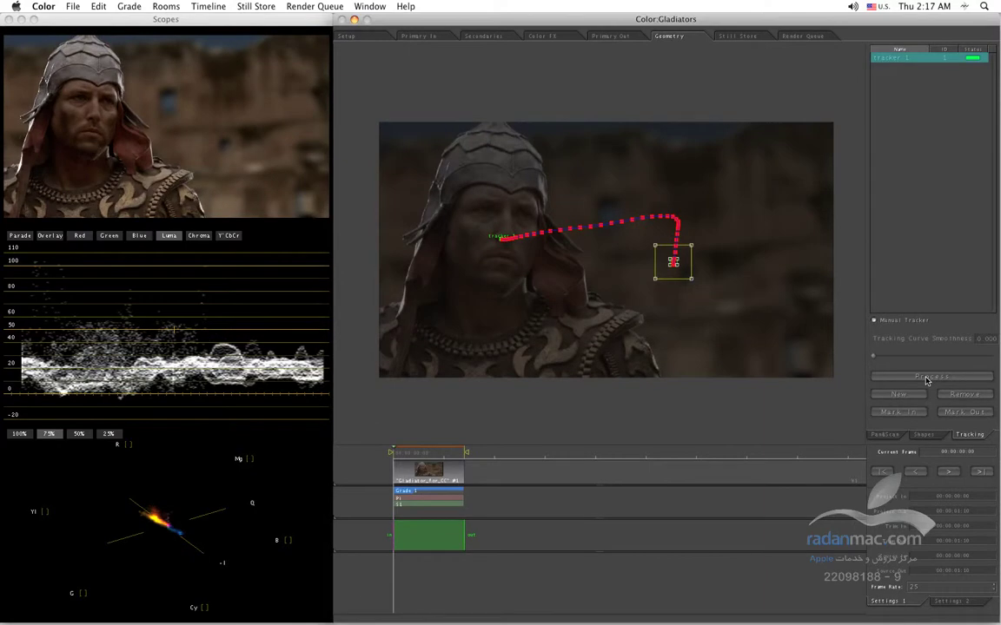
- Play and scrub through the clip to examine how closely the motion path follows the soldier's nose
scroll(555, 243, "up", 3)
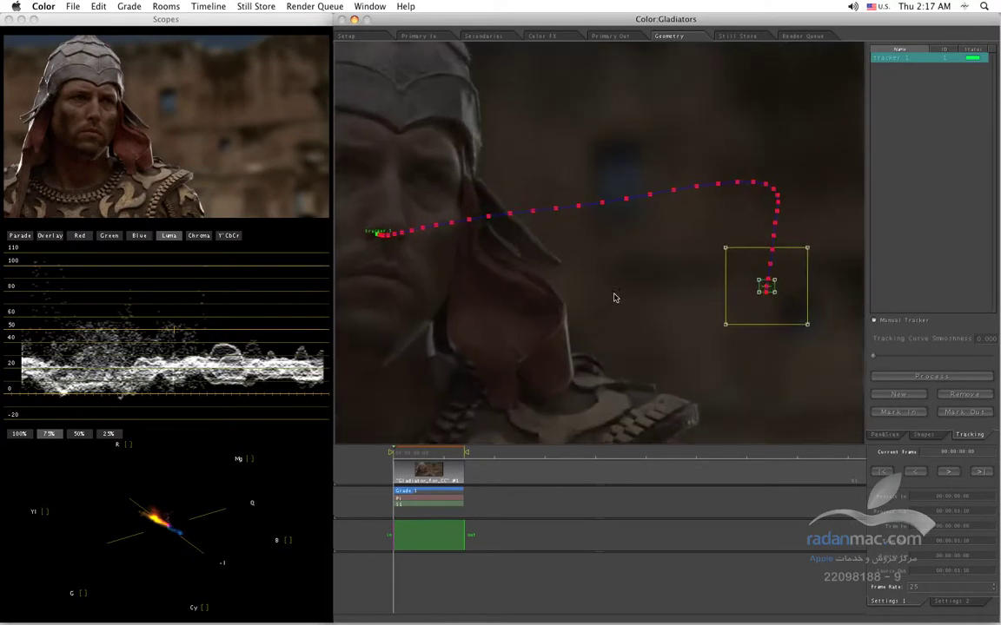
key("space")
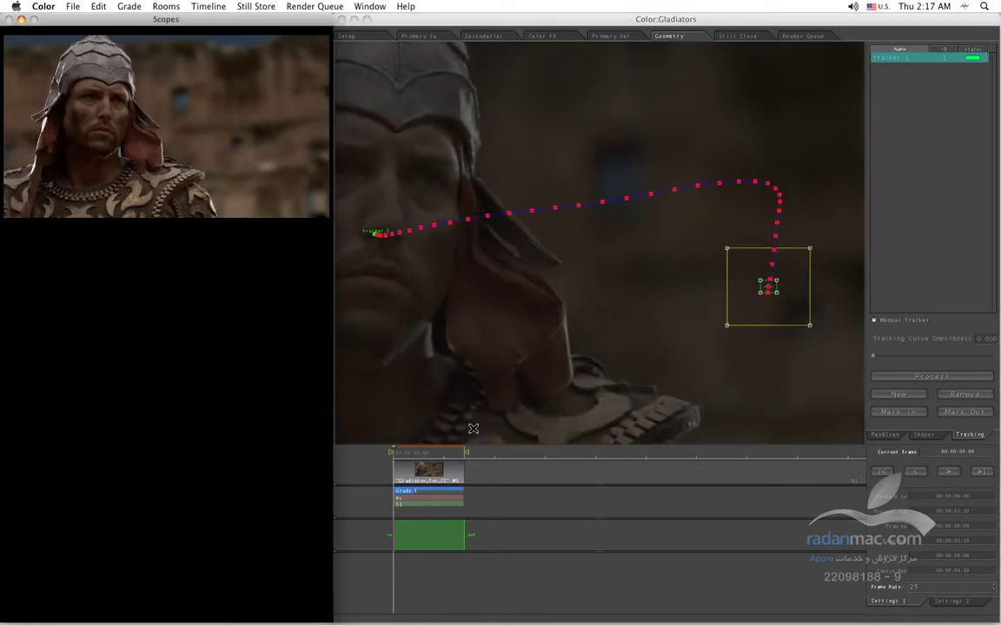
key("space")
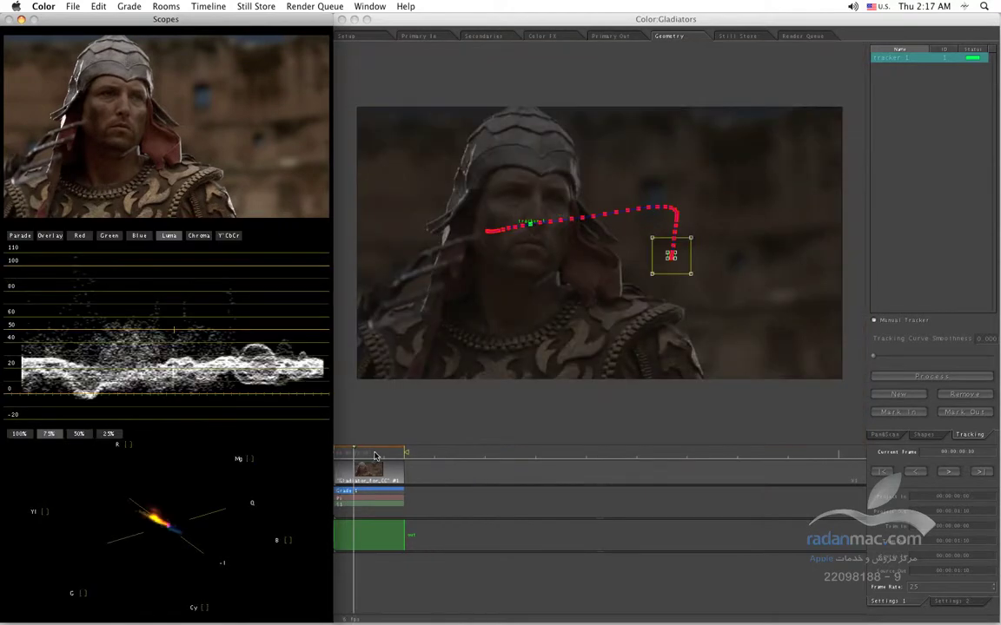
left_click_drag(365, 450, 372, 453)
scroll(701, 196, "up", 4)
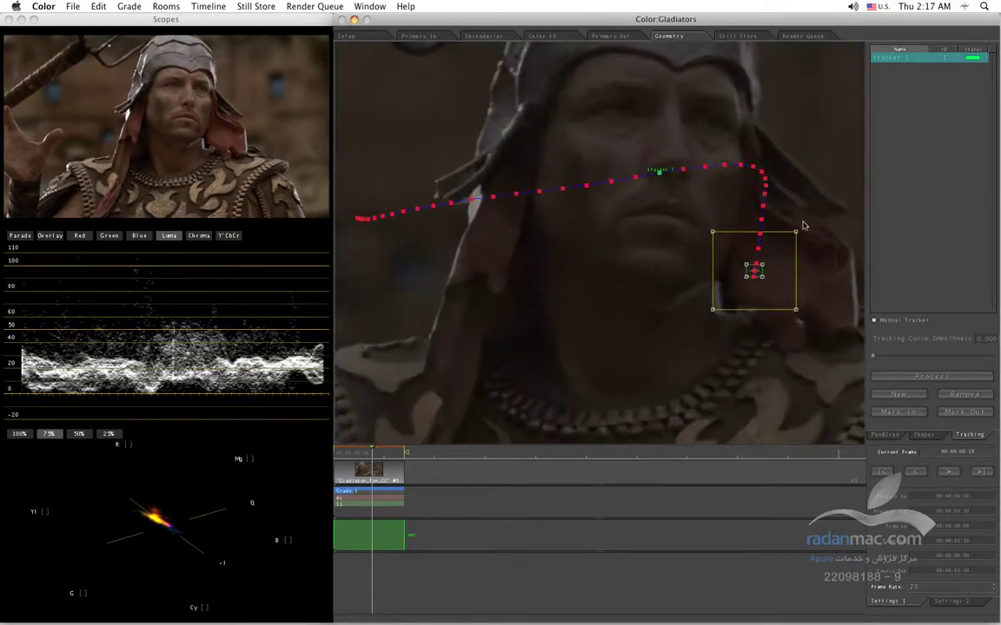
left_click_drag(683, 248, 767, 254)
left_click_drag(703, 179, 583, 269)
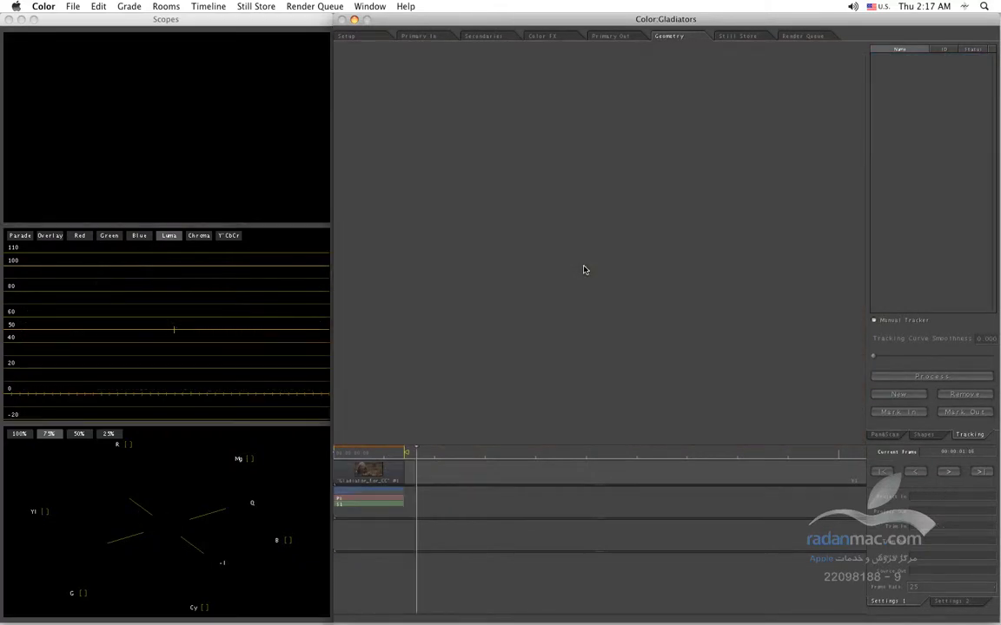
key("space")
mouse_move(547, 272)
left_mouse_down()
mouse_move(567, 273)
mouse_move(547, 269)
left_mouse_up()
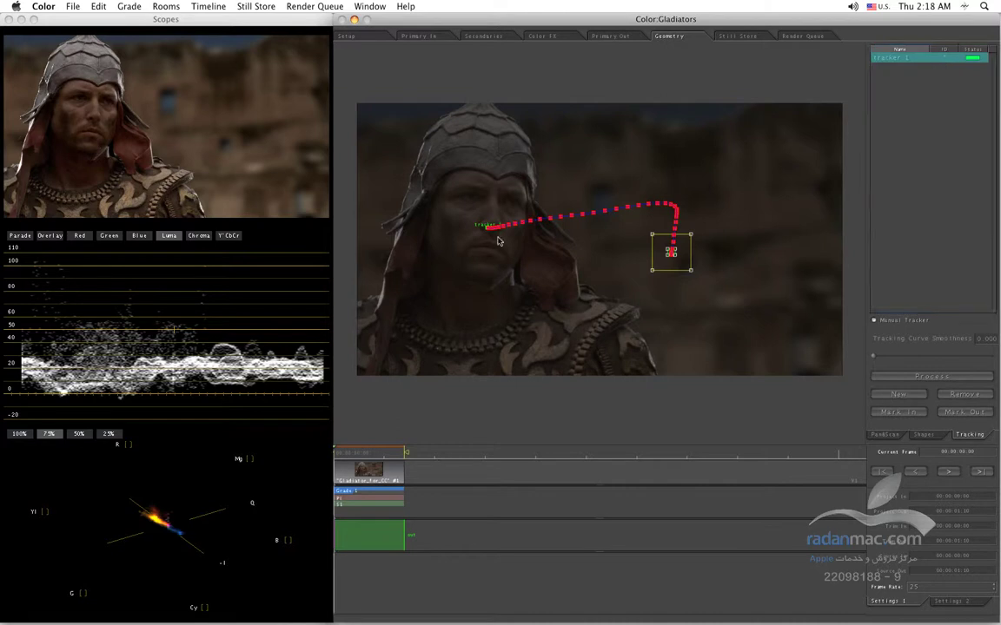
- Assign tracker 1 to the vignette in the Secondaries room
left_click(488, 35)
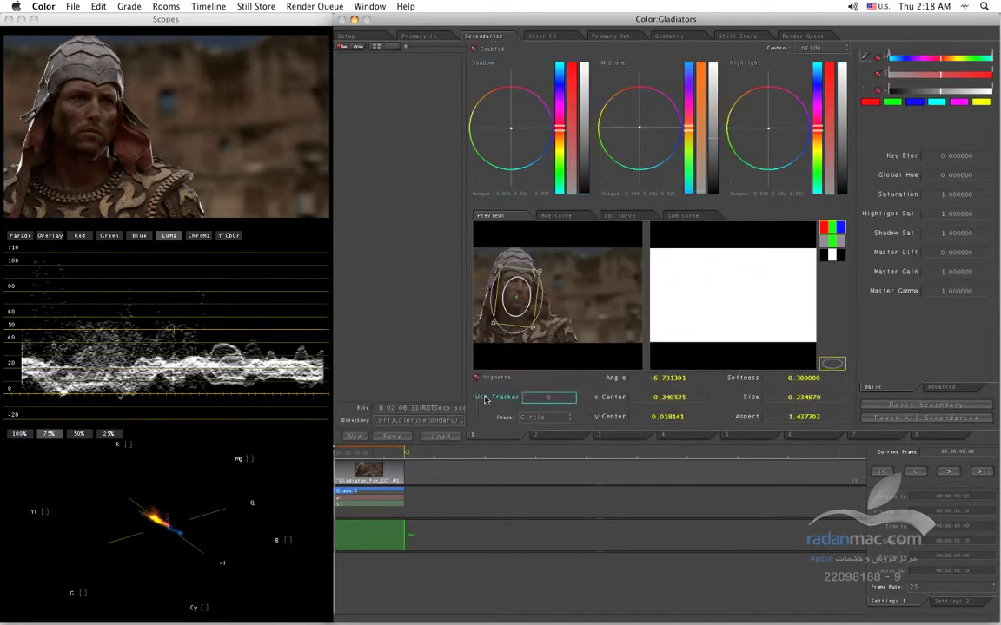
left_click(547, 401)
key("Return")
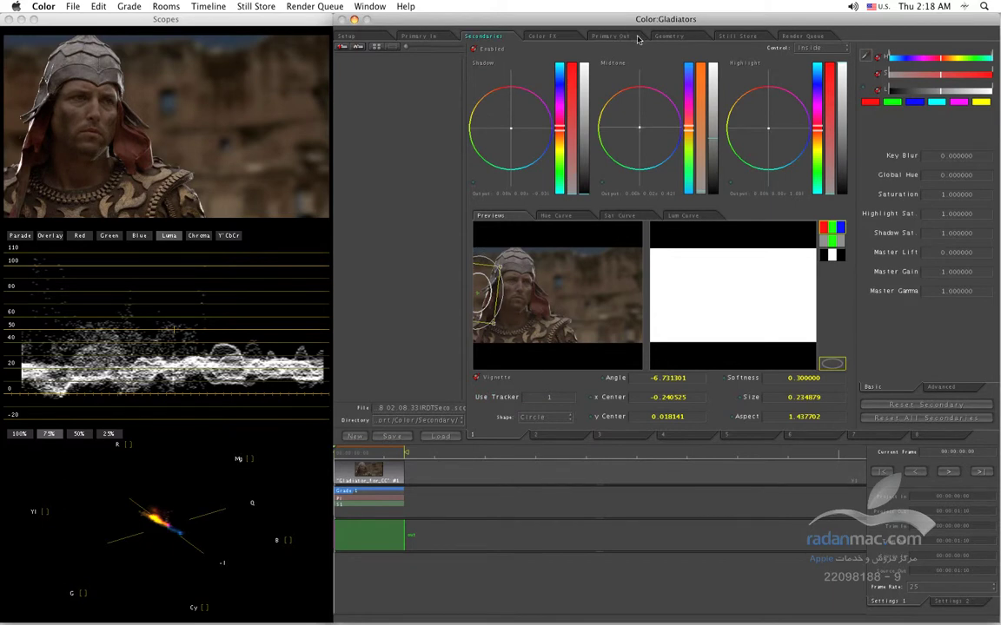
- Reposition the tracked vignette over the soldier's face on the first frame, with its center at about X -0.015, Y 0.128
left_click(663, 38)
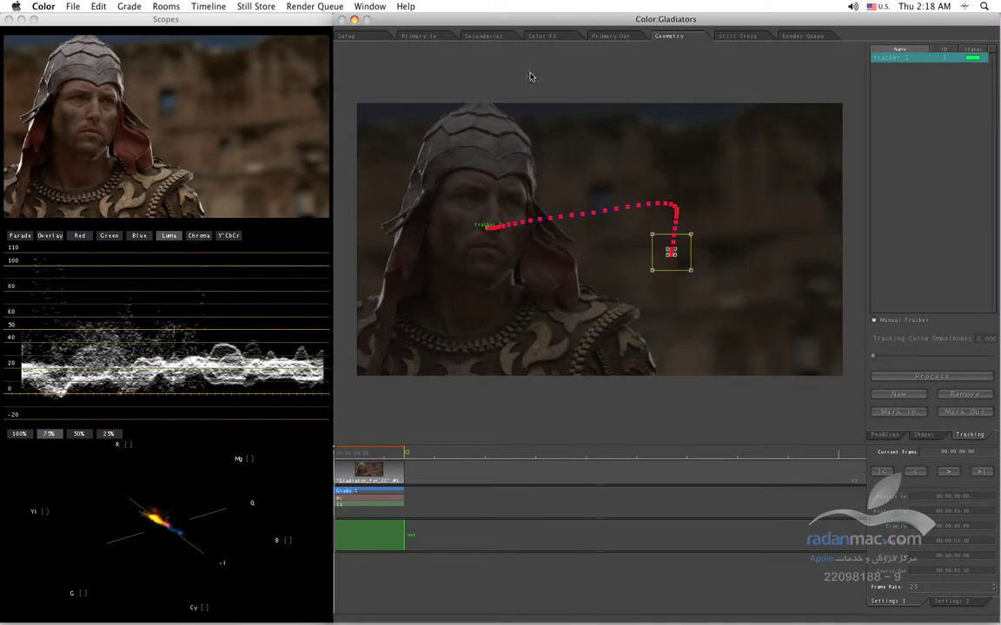
left_click(484, 37)
left_click_drag(485, 308, 534, 318)
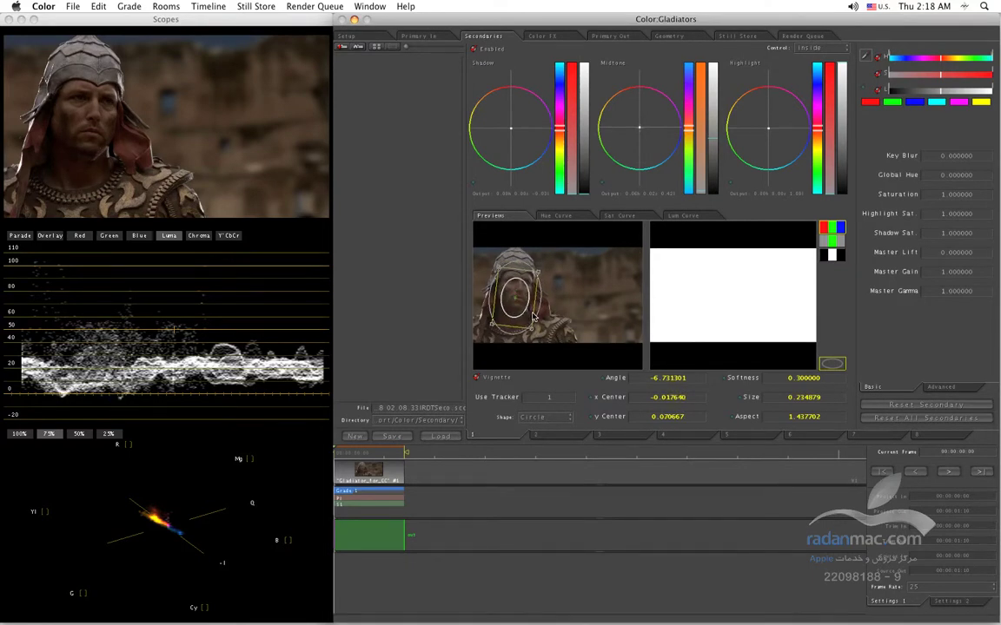
left_click_drag(534, 317, 526, 317)
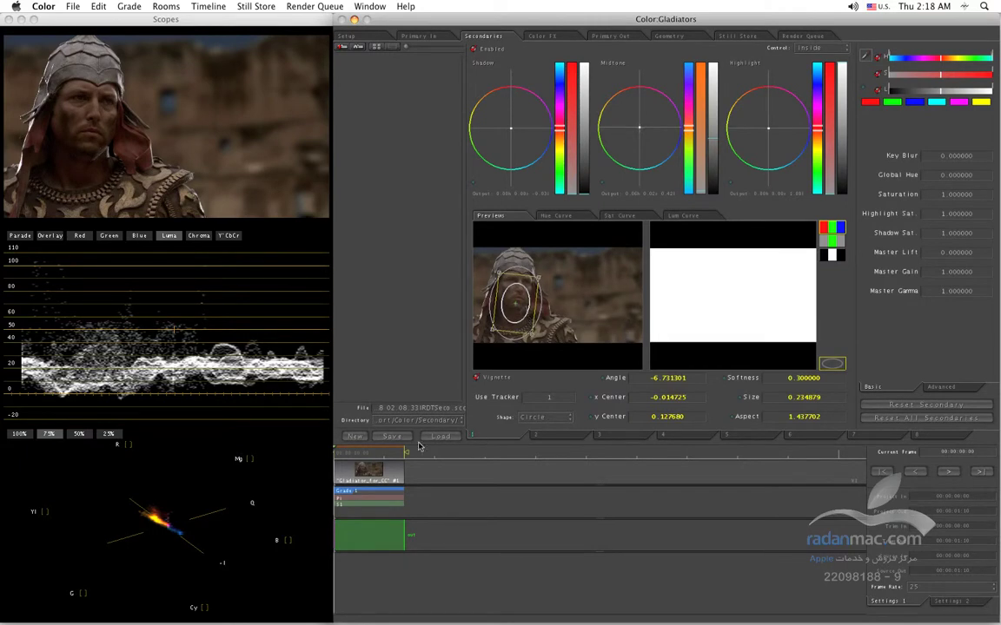
- Scrub back and forth through the clip to check how the vignette follows the soldier's face
left_click_drag(355, 455, 379, 456)
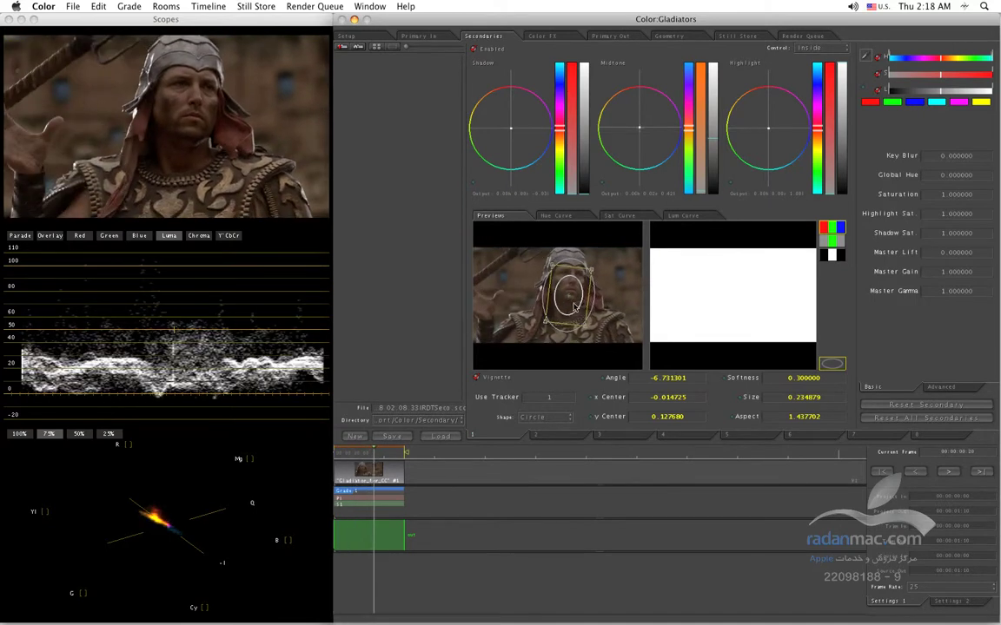
left_click(383, 455)
left_click_drag(383, 456, 356, 458)
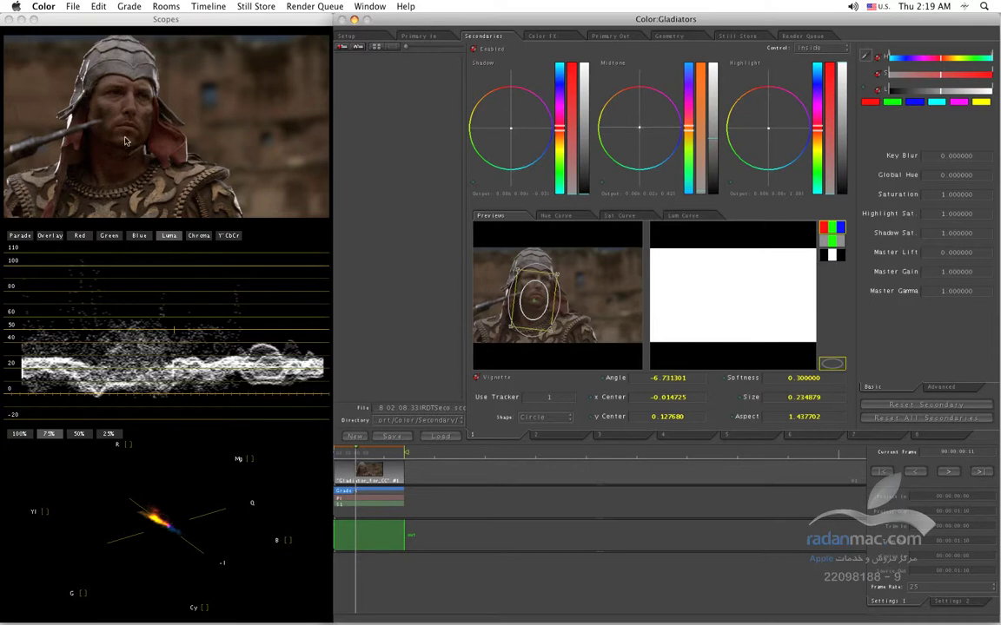
- Shift the vignette's midtones slightly toward orange-red, and its shadows and highlights slightly toward blue
left_click_drag(637, 127, 638, 126)
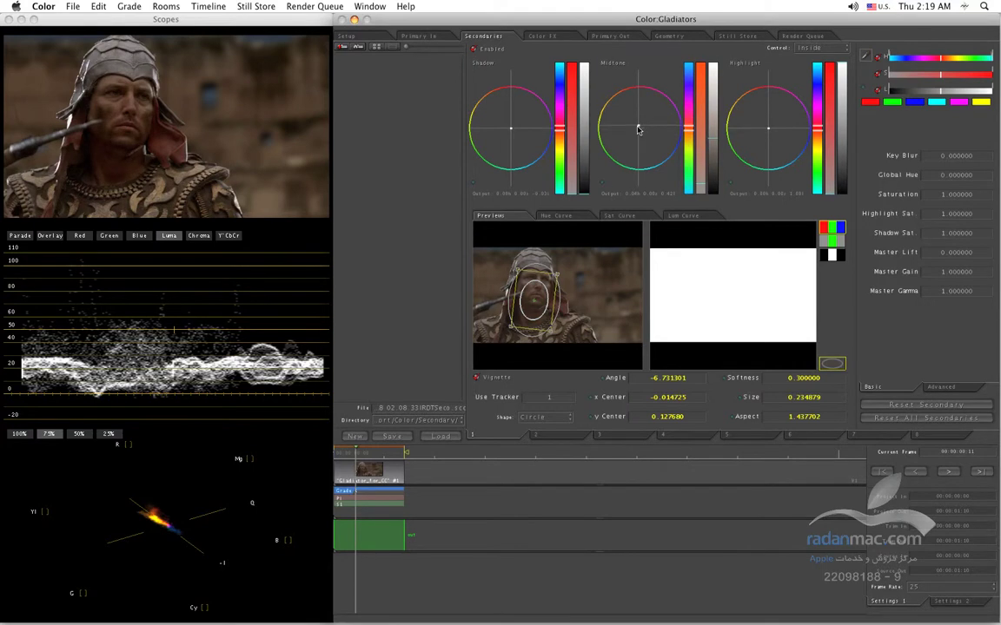
left_click_drag(511, 131, 511, 128)
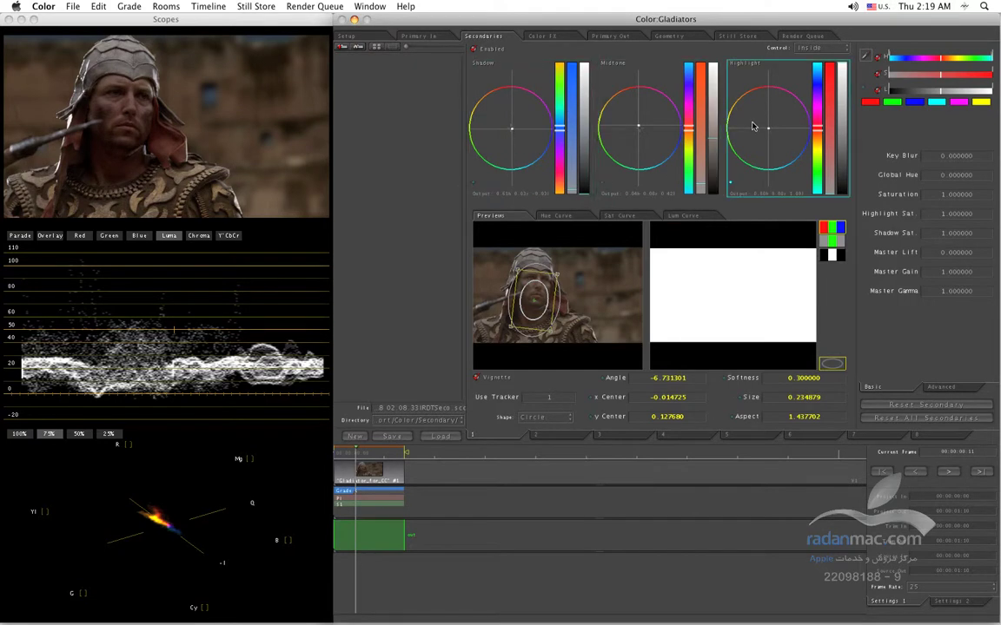
left_click_drag(768, 130, 770, 129)
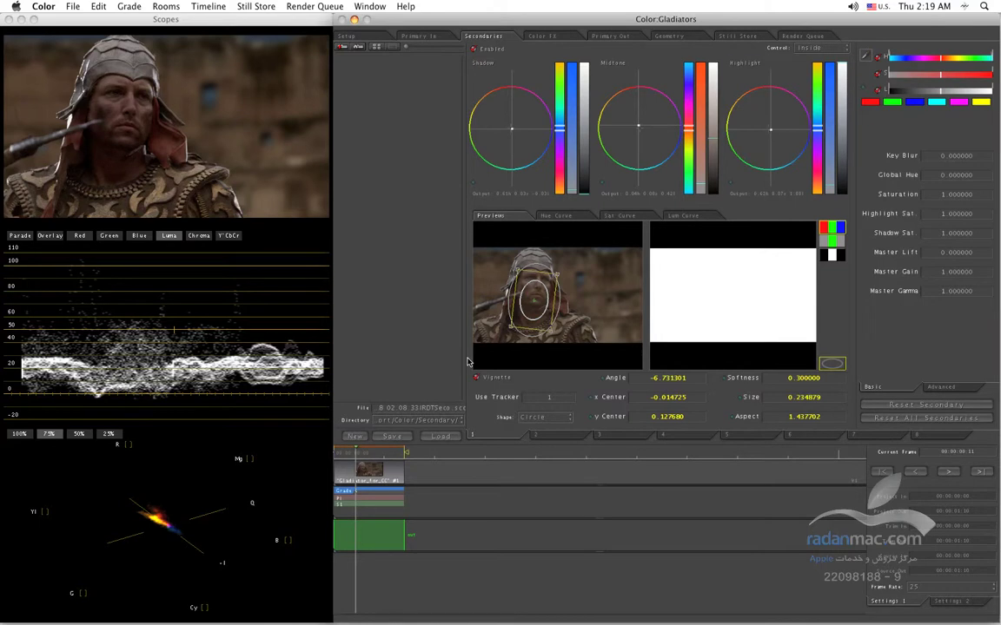
- Play the graded clip and inspect the tracker's motion path in the Geometry room at frame 00:00:01:01
left_click(293, 483)
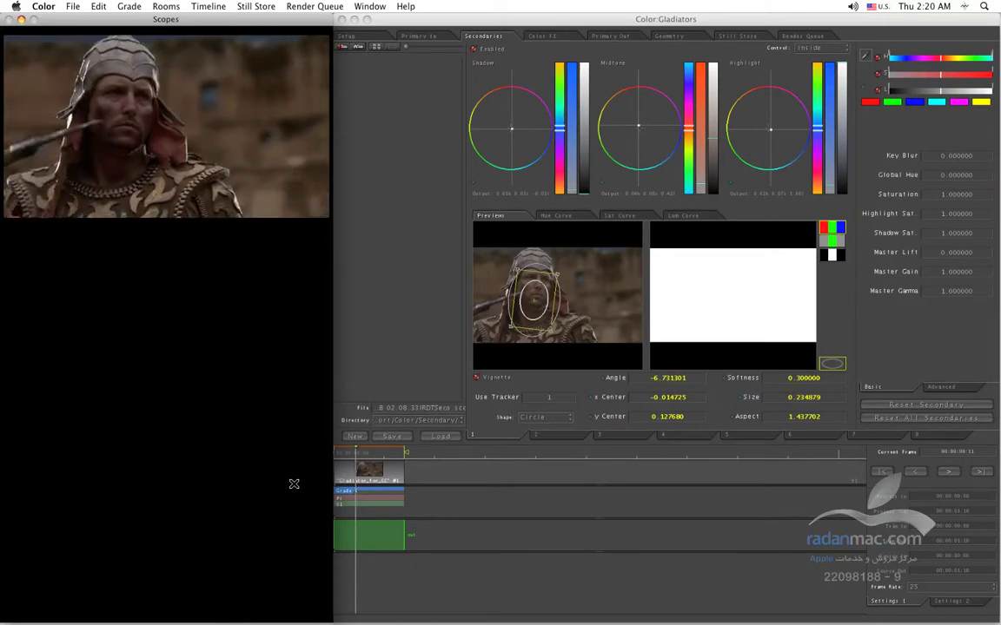
key("space")
left_click(683, 36)
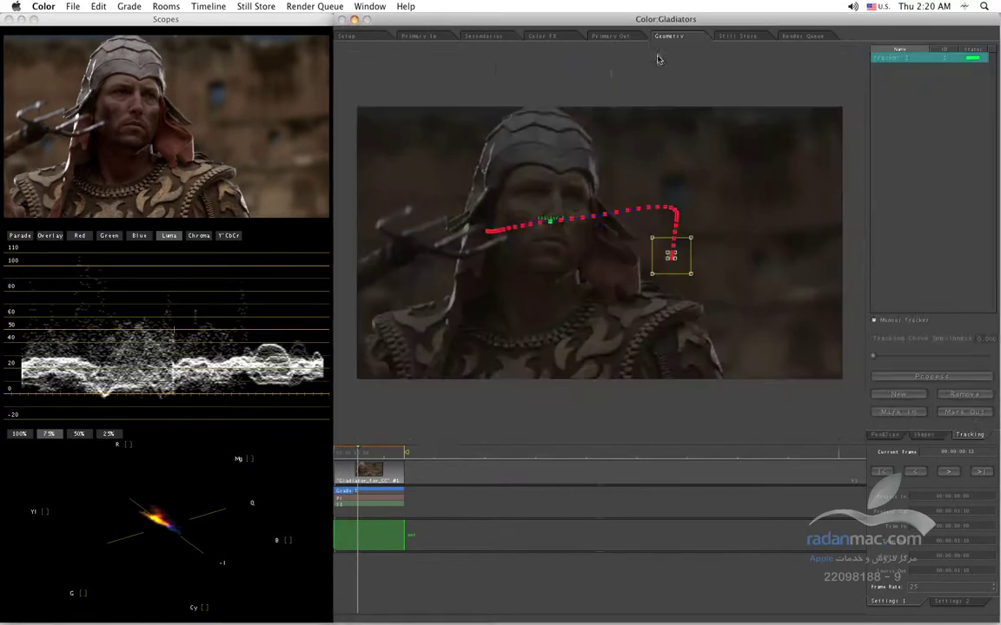
left_click(383, 456)
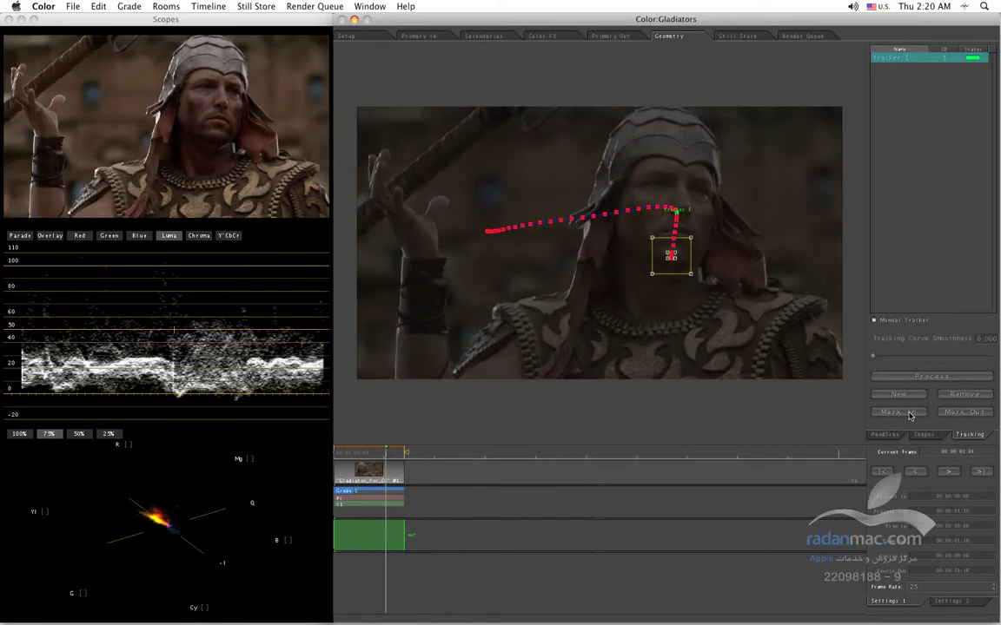